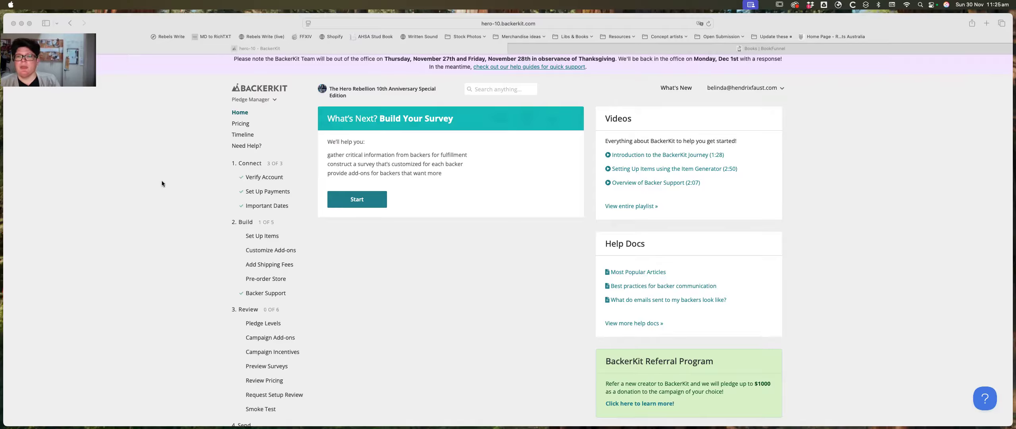
- Look over the project's setup checklist and tools list on the pledge manager home page
scroll(162, 183, down, 3)
scroll(161, 182, up, 3)
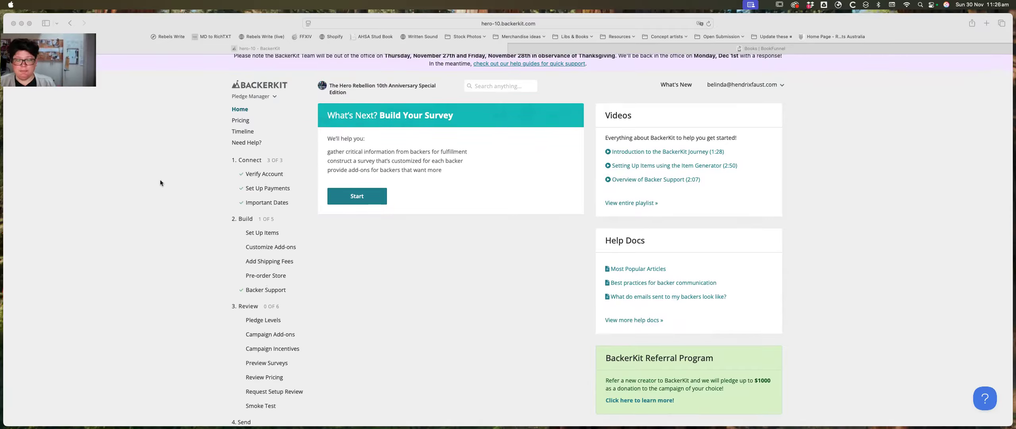
scroll(160, 182, down, 3)
scroll(161, 182, up, 3)
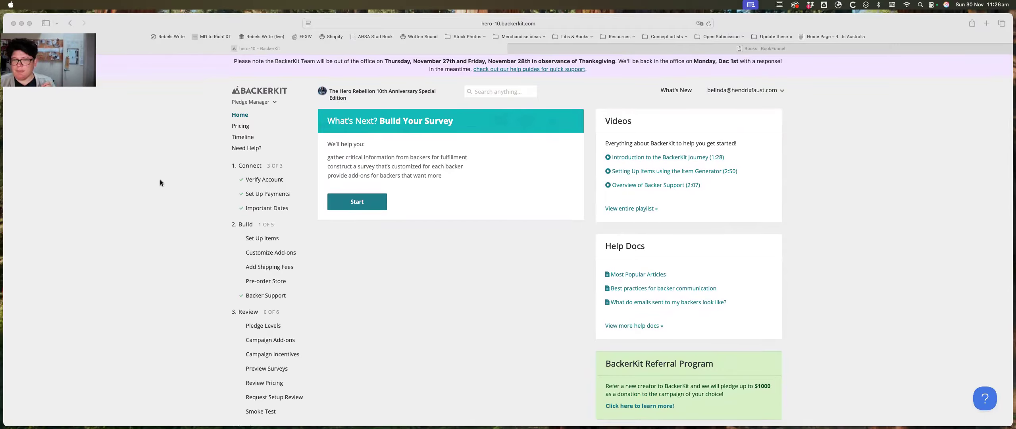
scroll(161, 181, down, 3)
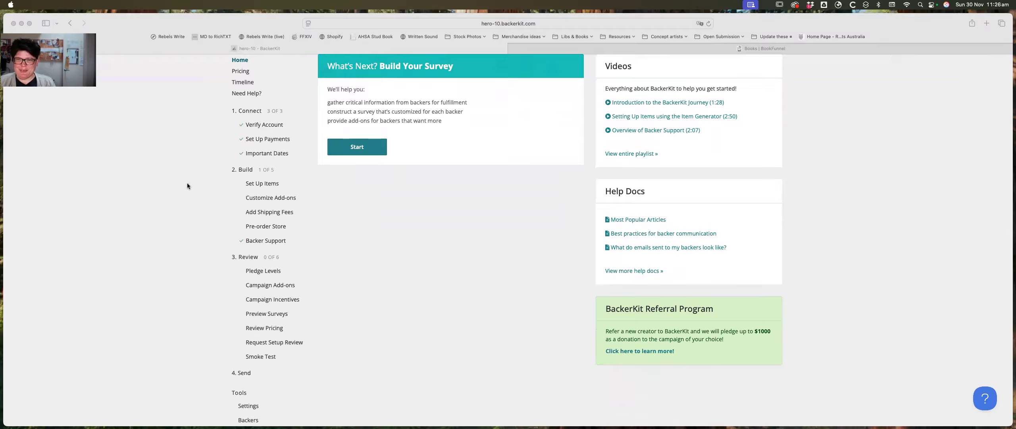
scroll(262, 275, down, 1)
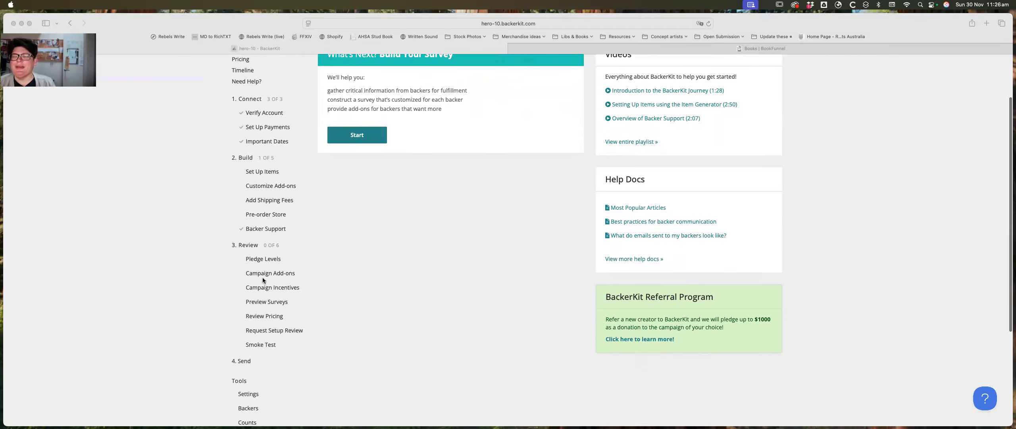
scroll(262, 280, up, 2)
scroll(262, 279, down, 3)
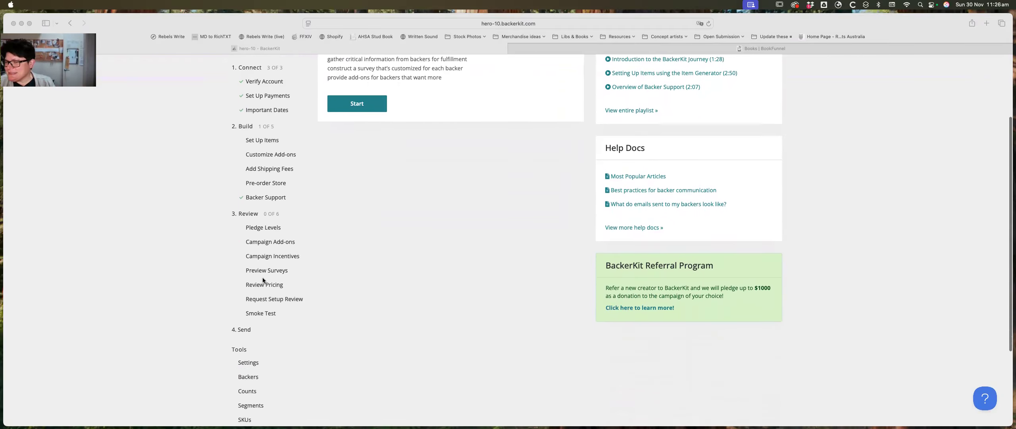
scroll(262, 279, up, 4)
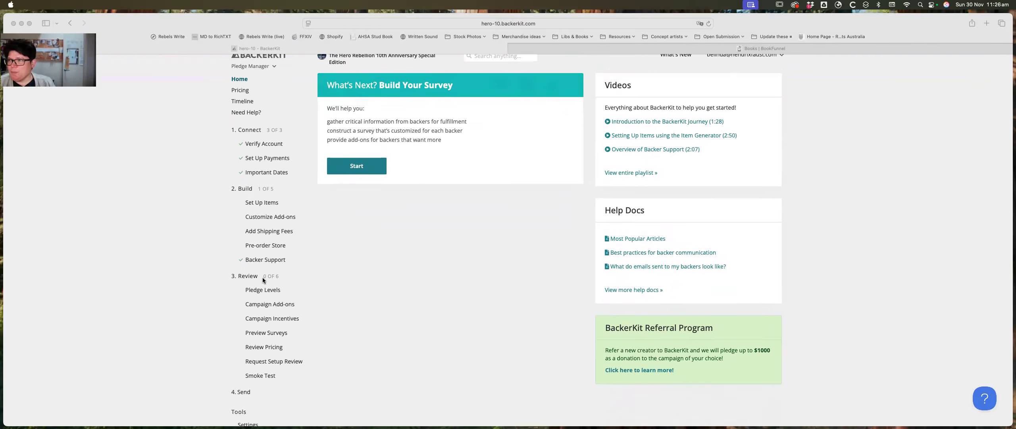
scroll(262, 279, down, 2)
scroll(263, 280, down, 3)
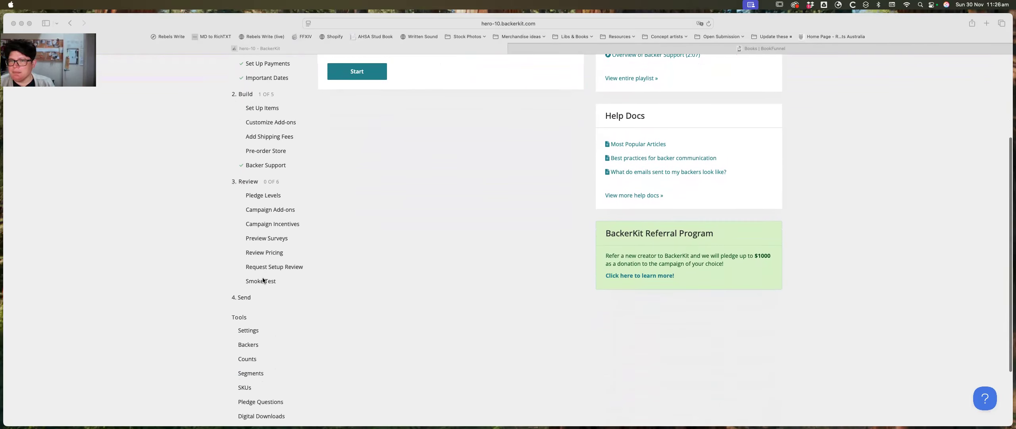
scroll(263, 280, down, 1)
scroll(263, 279, up, 1)
scroll(263, 278, up, 6)
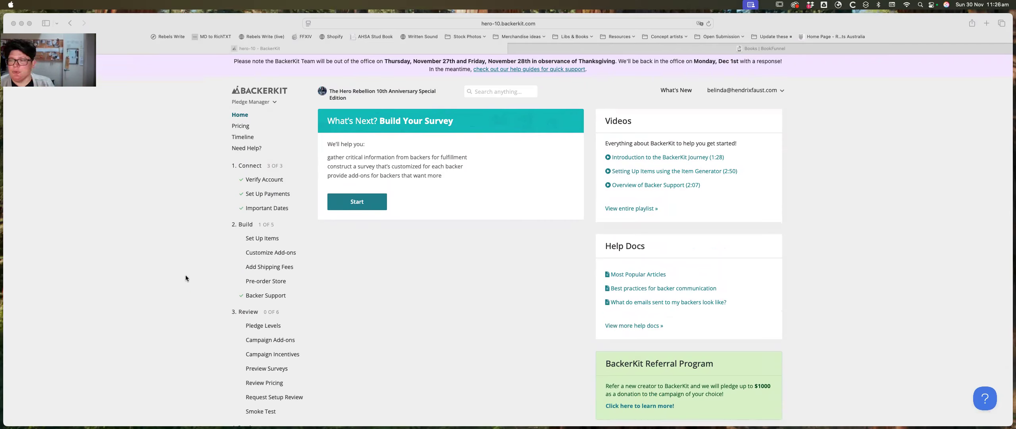
- Examine the SKU, campaign incentive and add-on details of the item The Cardinal Codex, Fragment #001, and open the add-ons list
click(262, 240)
click(261, 239)
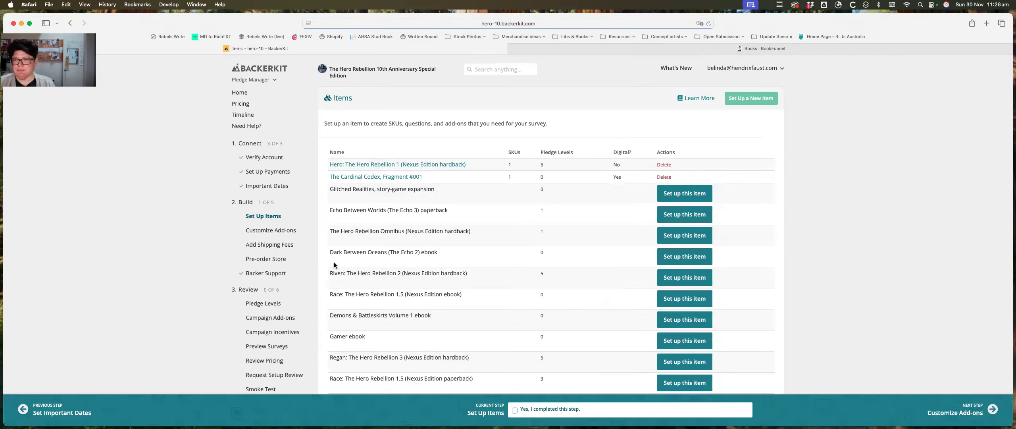
click(391, 177)
scroll(839, 237, down, 5)
scroll(839, 237, up, 5)
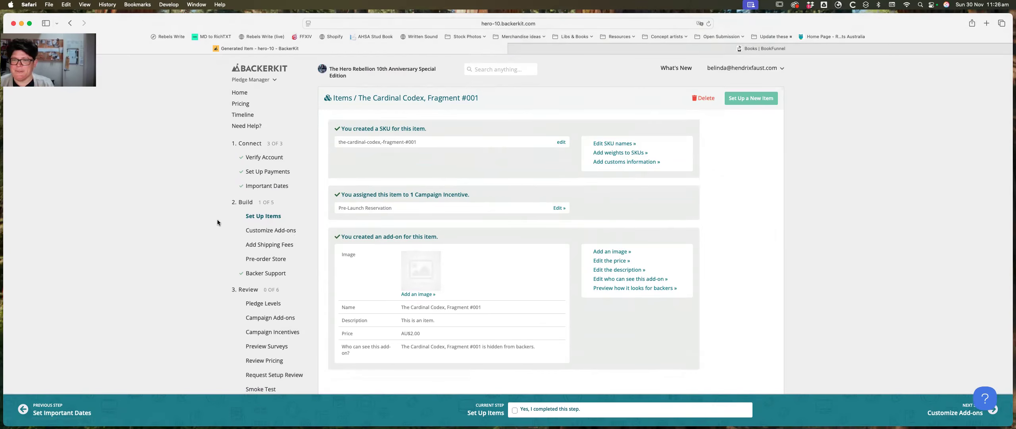
scroll(277, 180, down, 2)
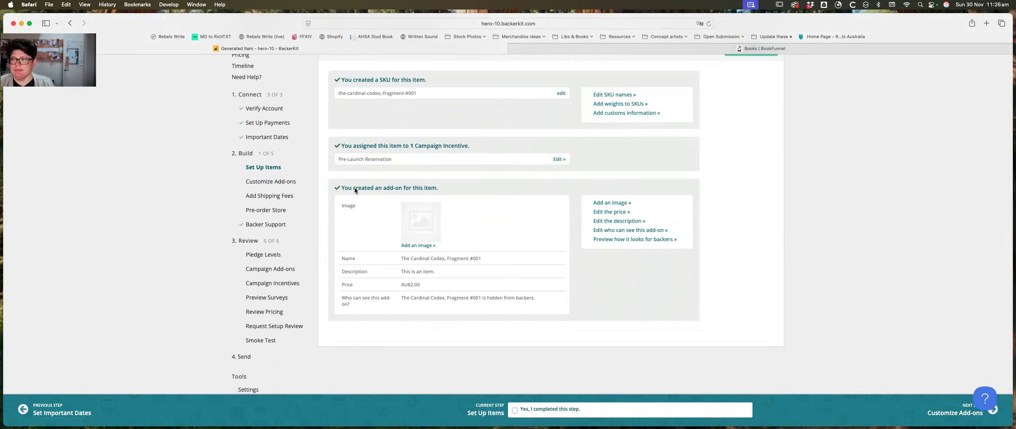
scroll(254, 181, up, 1)
click(264, 186)
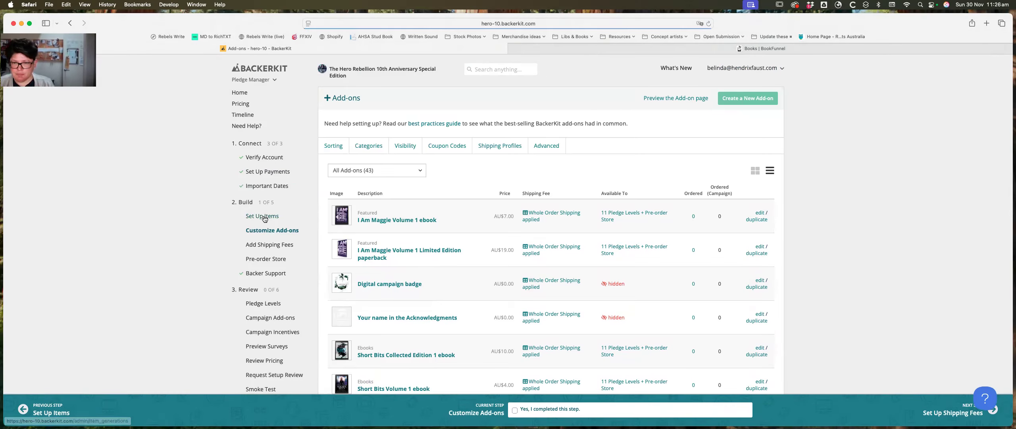
- Start setting up the Dark Between Oceans (The Echo 2) ebook item and mark it as digital
click(261, 216)
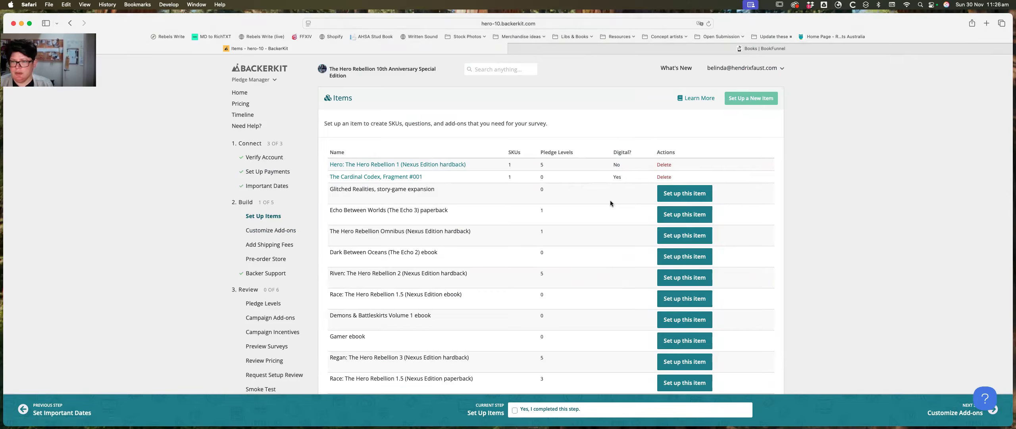
click(685, 257)
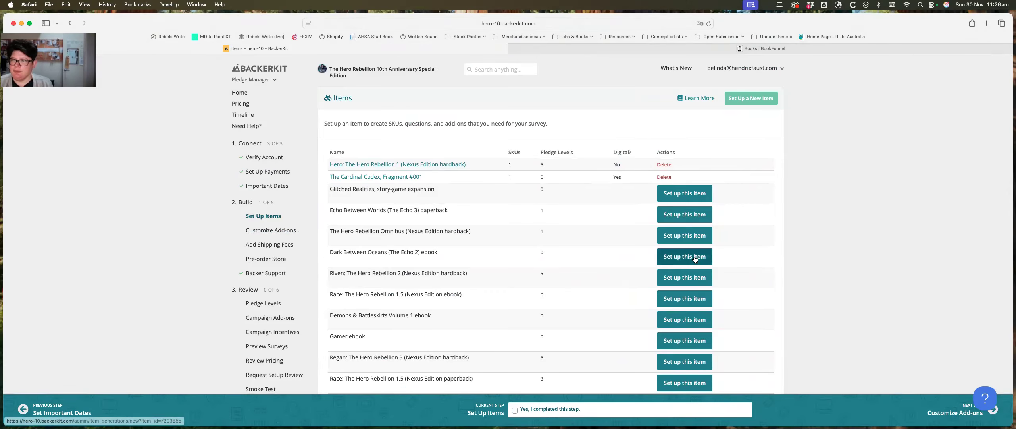
scroll(572, 258, down, 3)
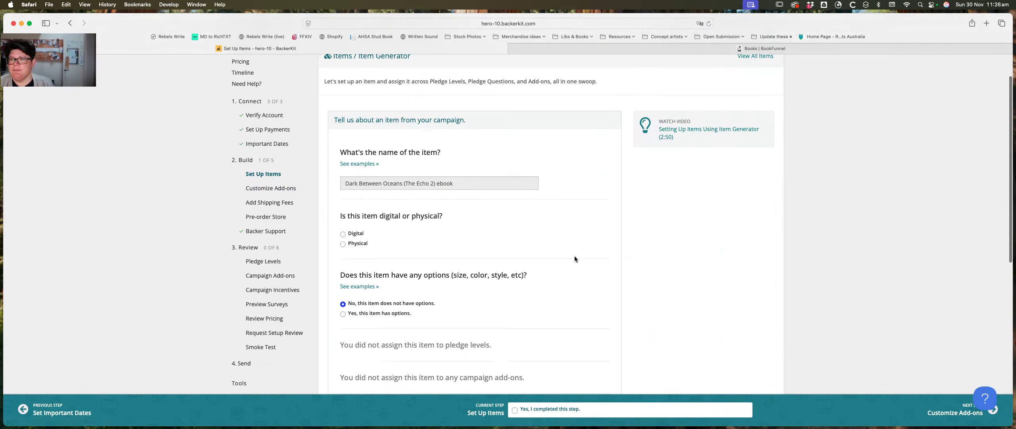
click(343, 229)
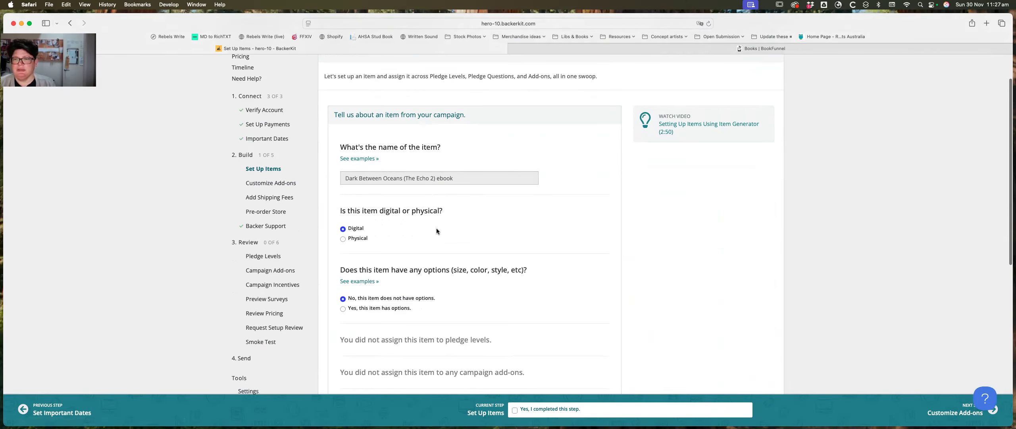
scroll(518, 225, down, 3)
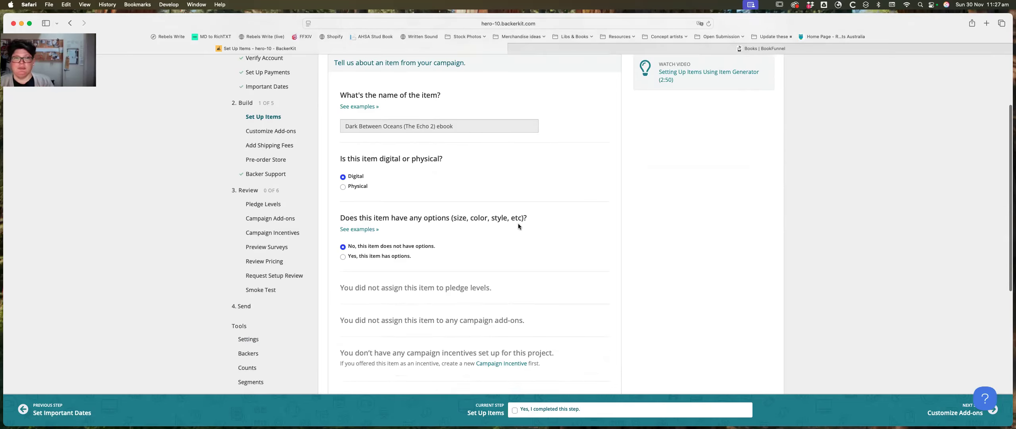
scroll(517, 226, down, 7)
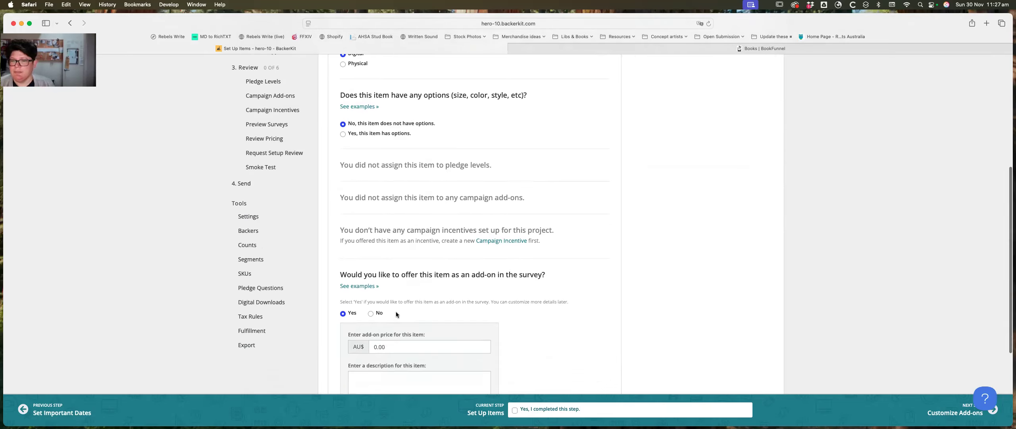
scroll(451, 312, down, 8)
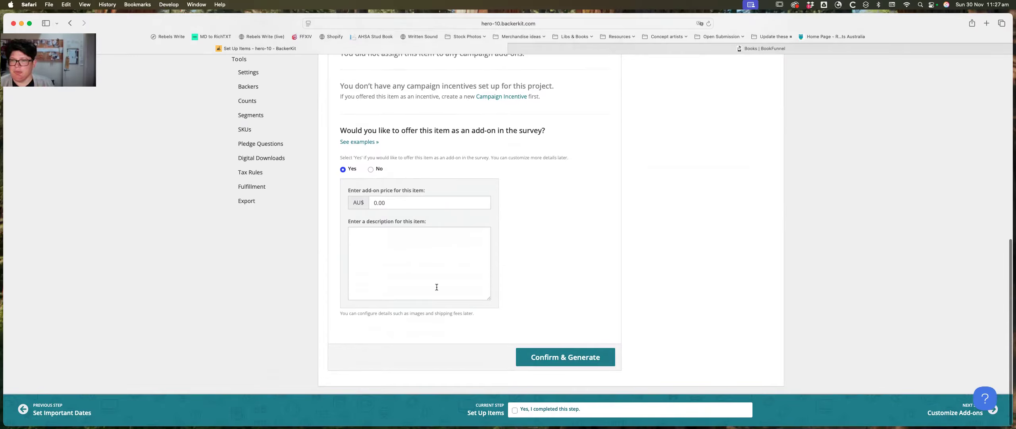
- Set the ebook's survey add-on price to AU$7 and generate the item
click(375, 203)
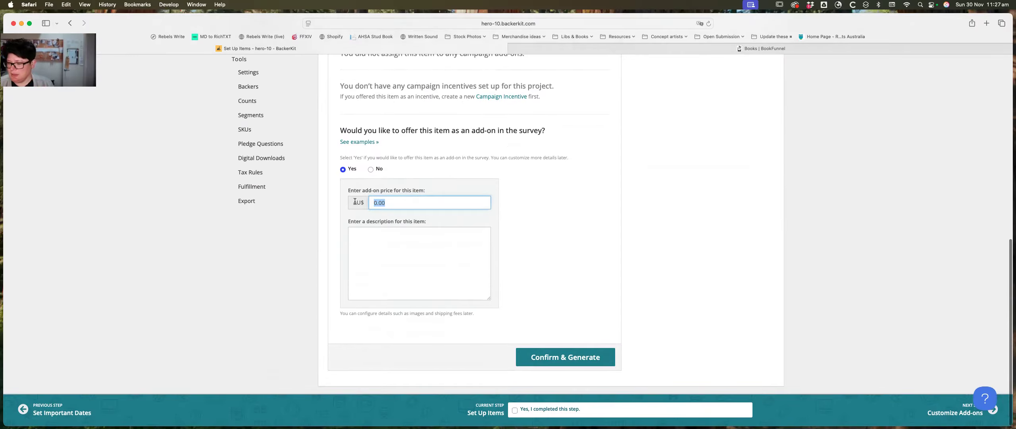
text(7)
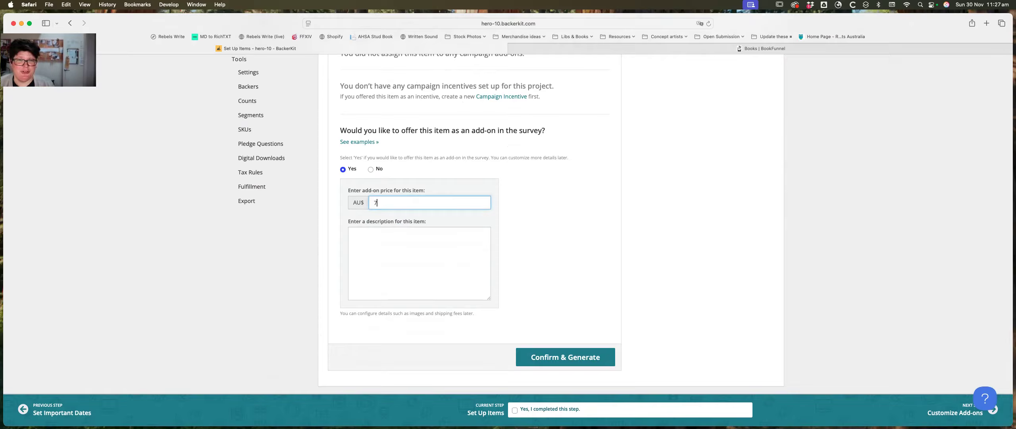
scroll(597, 249, up, 5)
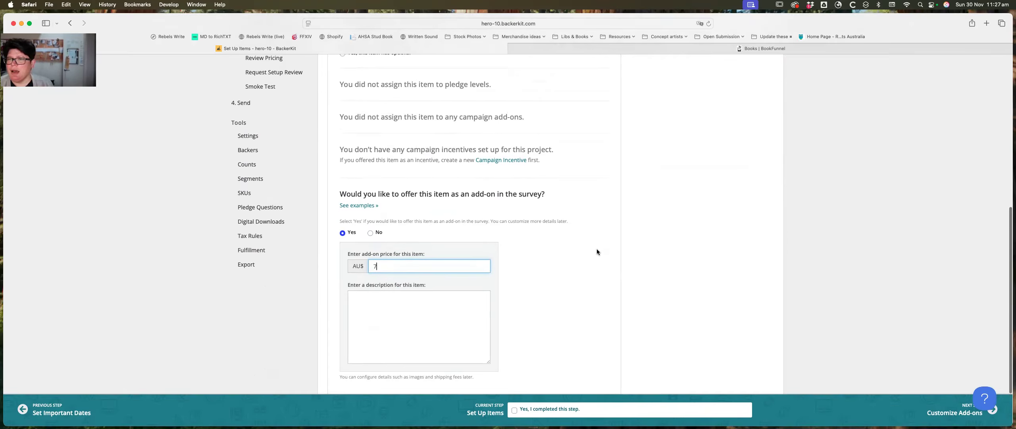
scroll(597, 249, down, 5)
click(565, 356)
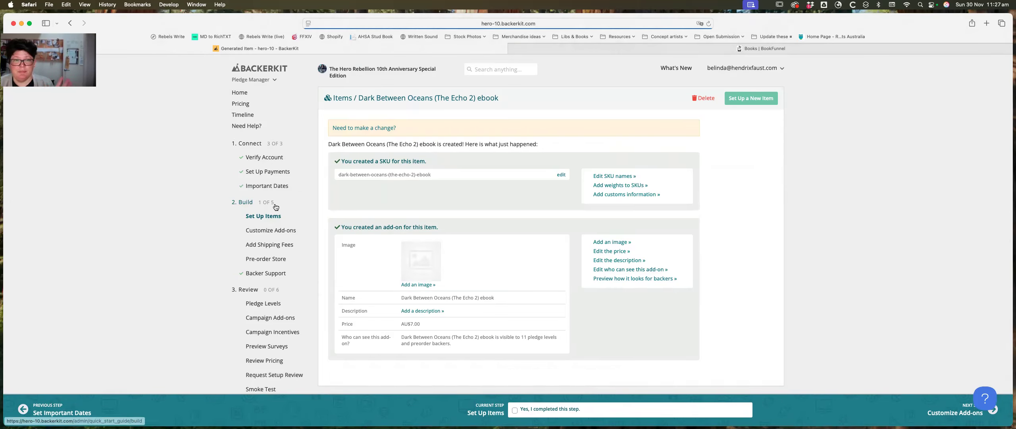
- Check the SKU weights in the shipping fees, switching the shippable flag of Cold Between Stars: The Echo 1 paperback off and back on
scroll(278, 221, down, 1)
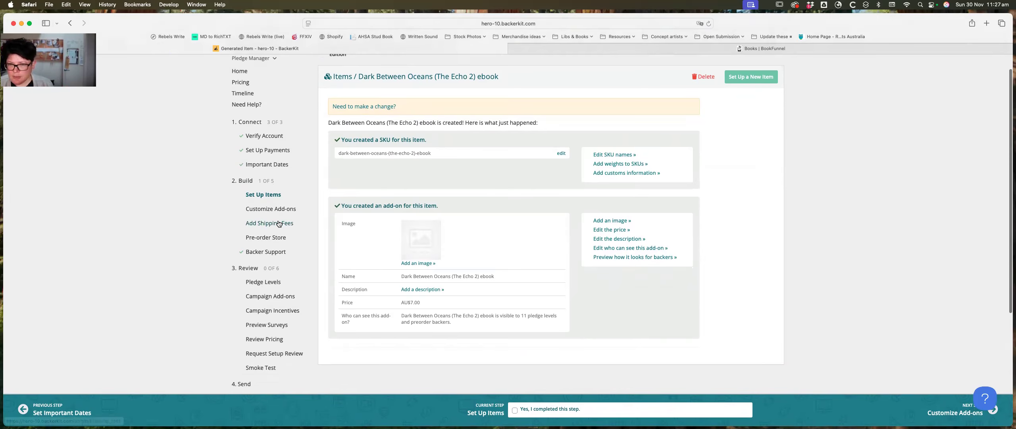
click(275, 224)
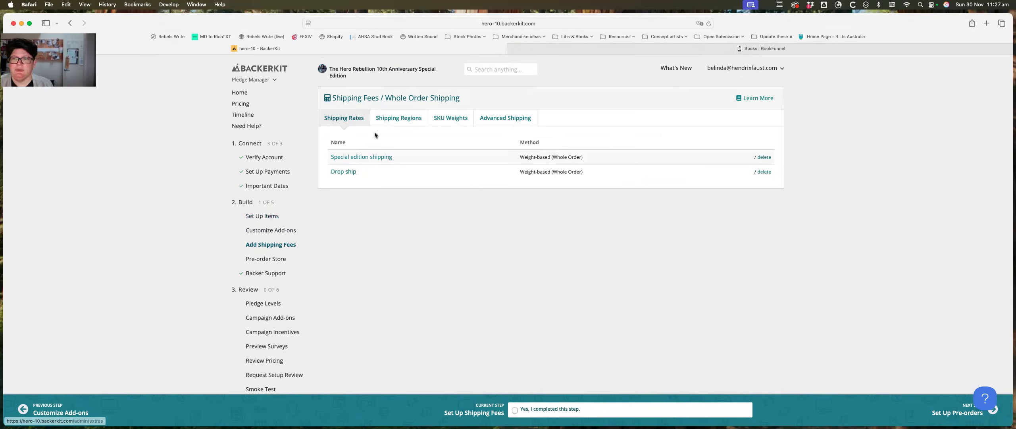
click(451, 119)
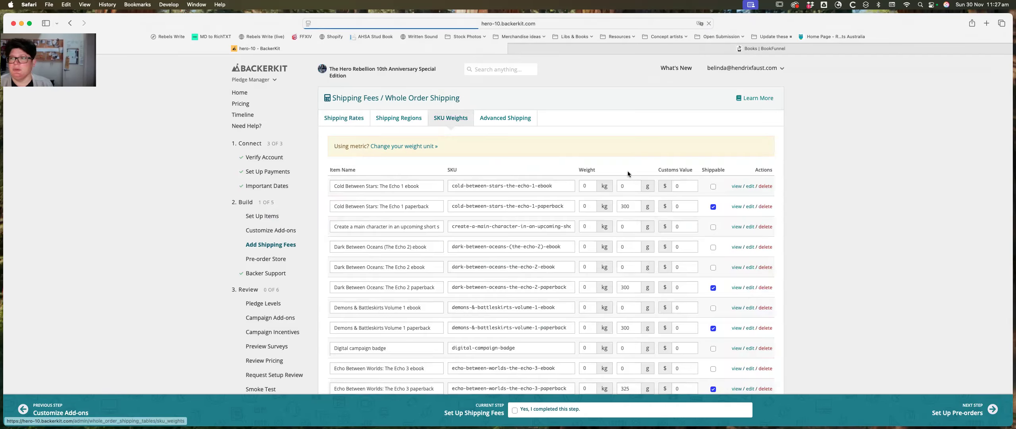
scroll(875, 203, down, 2)
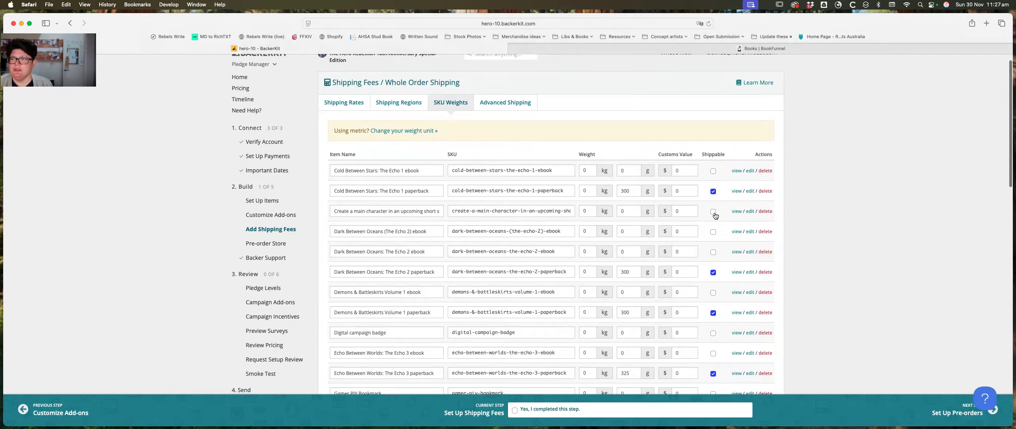
click(713, 191)
click(713, 193)
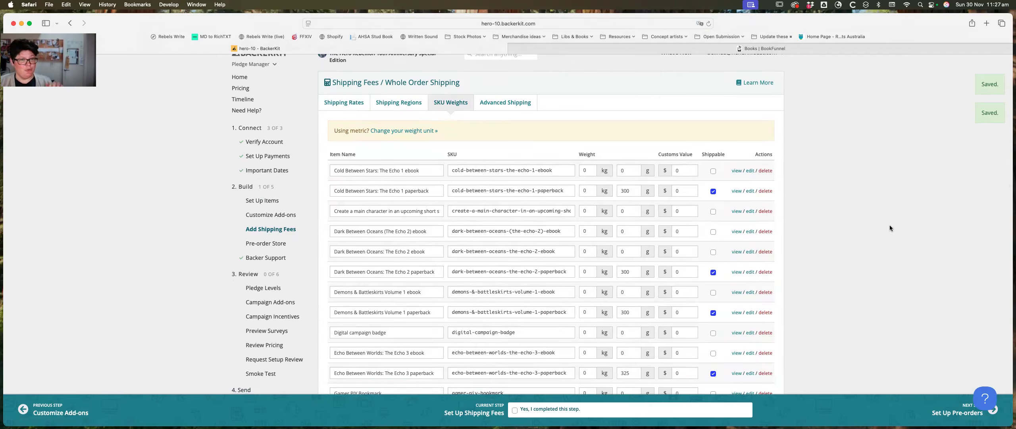
scroll(889, 225, down, 1)
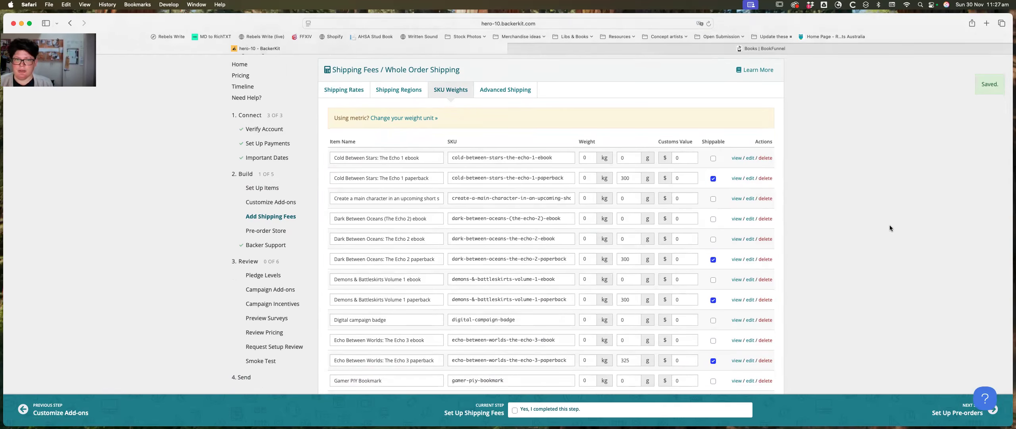
- Return to the project's items list and look through the items that still need setting up
click(261, 188)
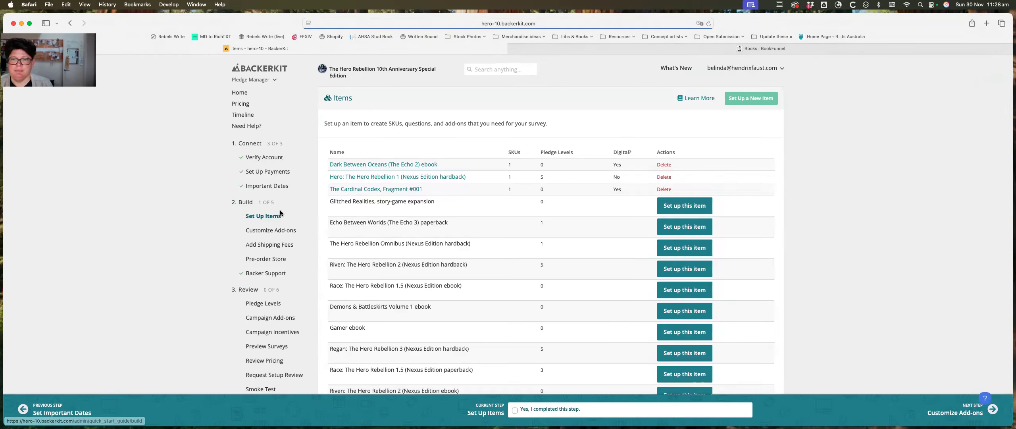
scroll(264, 221, down, 3)
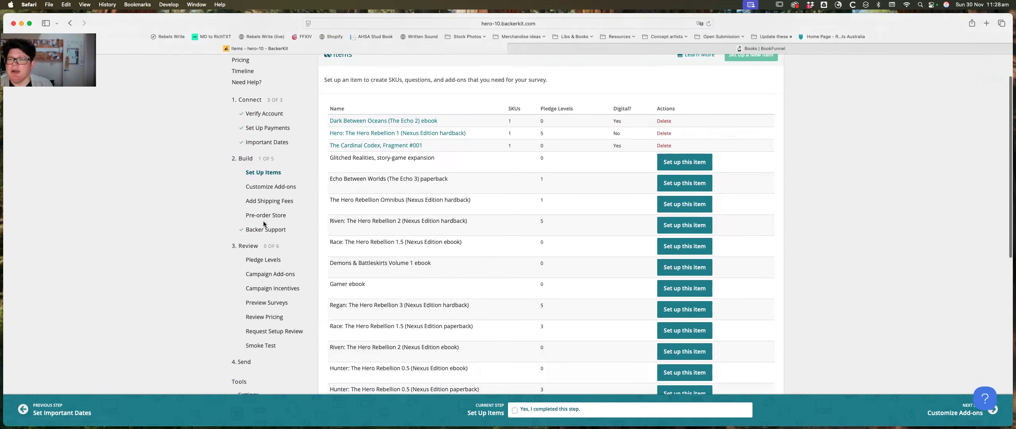
scroll(264, 221, down, 9)
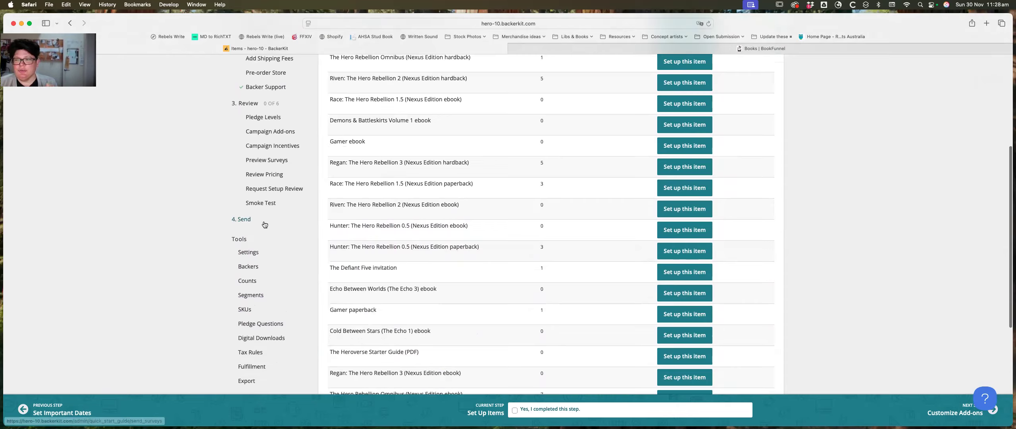
scroll(265, 224, down, 12)
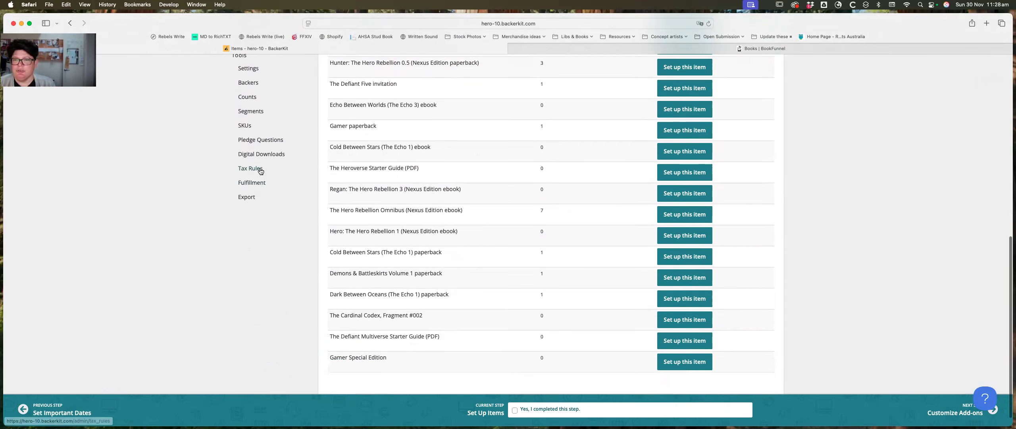
scroll(247, 156, up, 18)
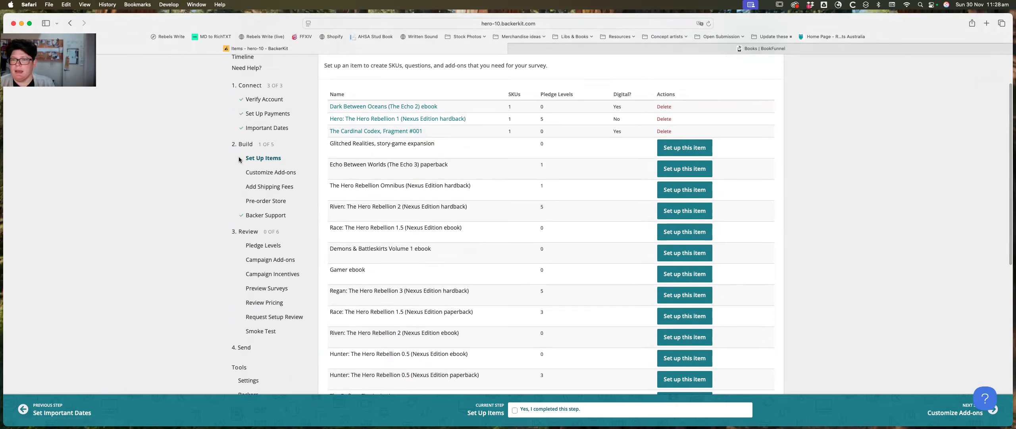
scroll(239, 156, down, 8)
scroll(238, 157, down, 3)
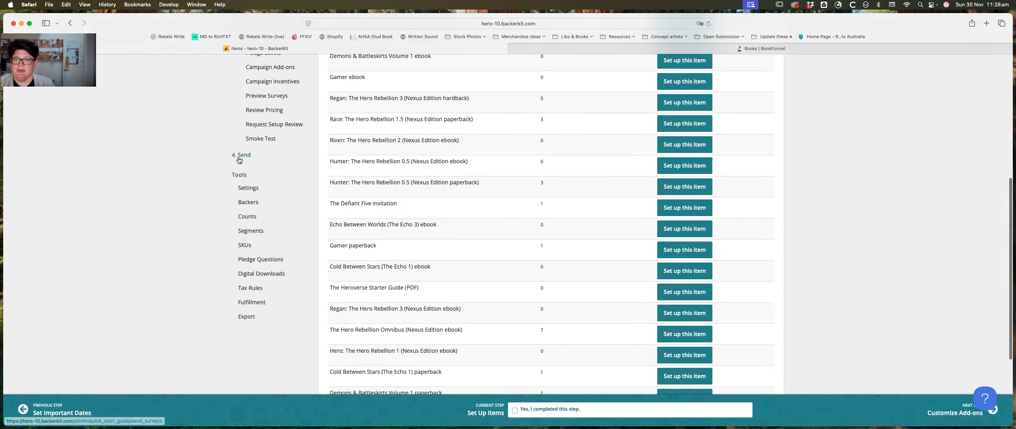
- Open the project's digital downloads and start creating a new distribution rule
click(253, 274)
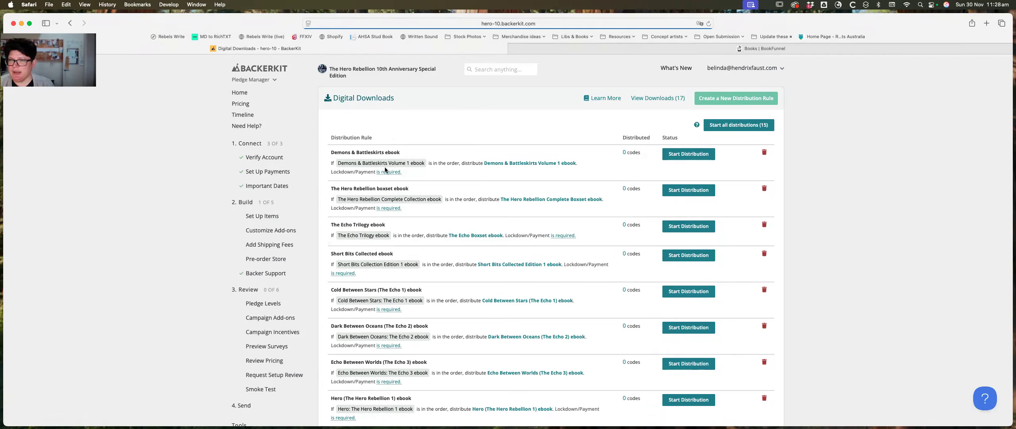
drag(398, 138, 330, 138)
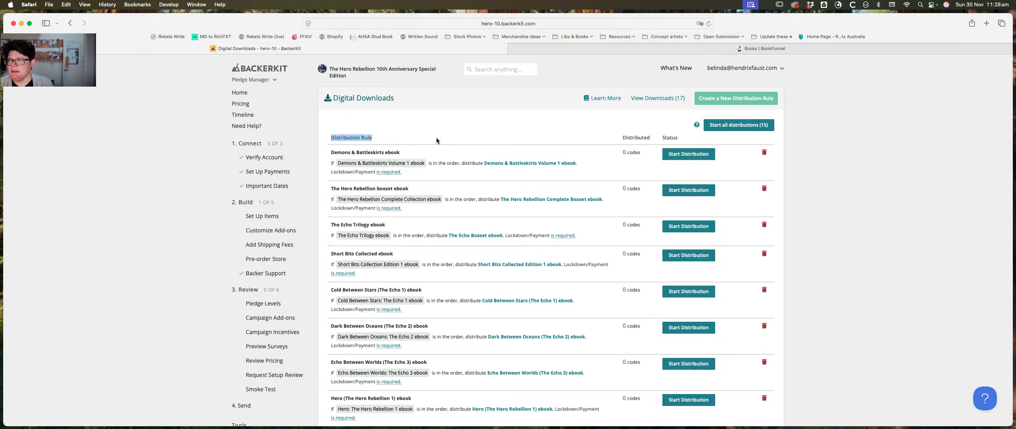
click(523, 137)
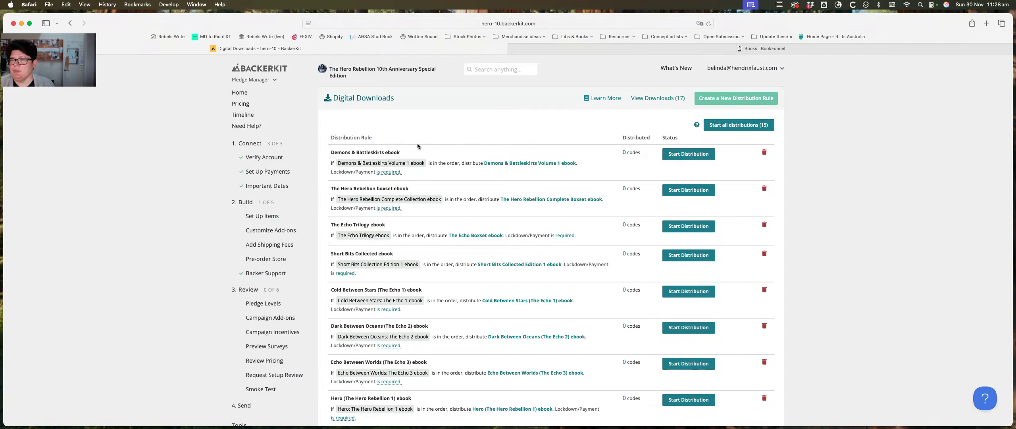
click(731, 99)
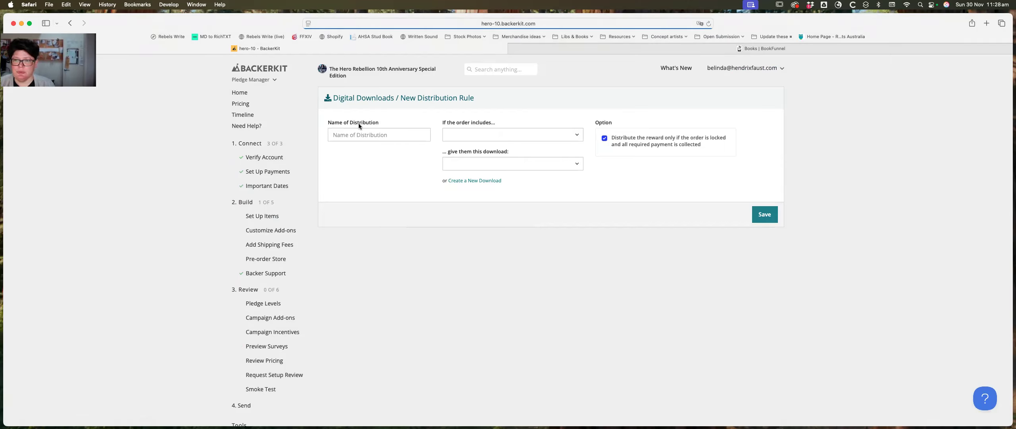
- Name the new distribution rule Glitched Realities (ebook)
click(355, 133)
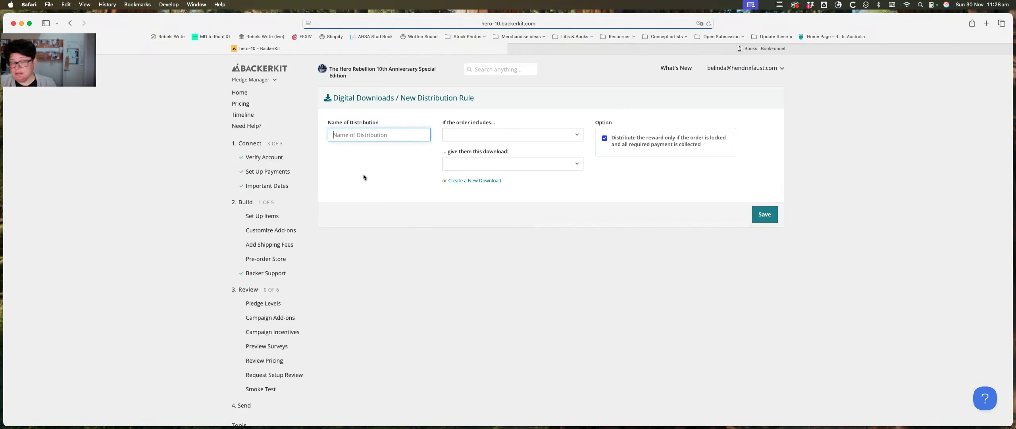
text(Gl)
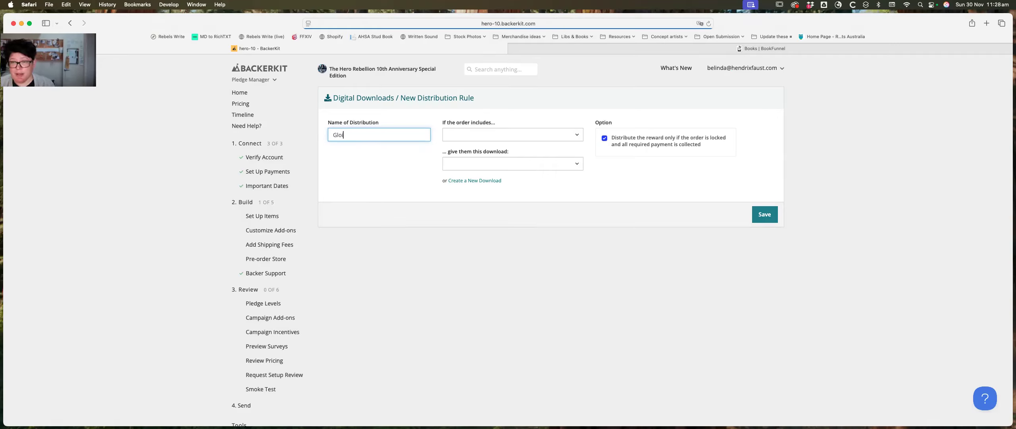
text(itched Real)
text(i)
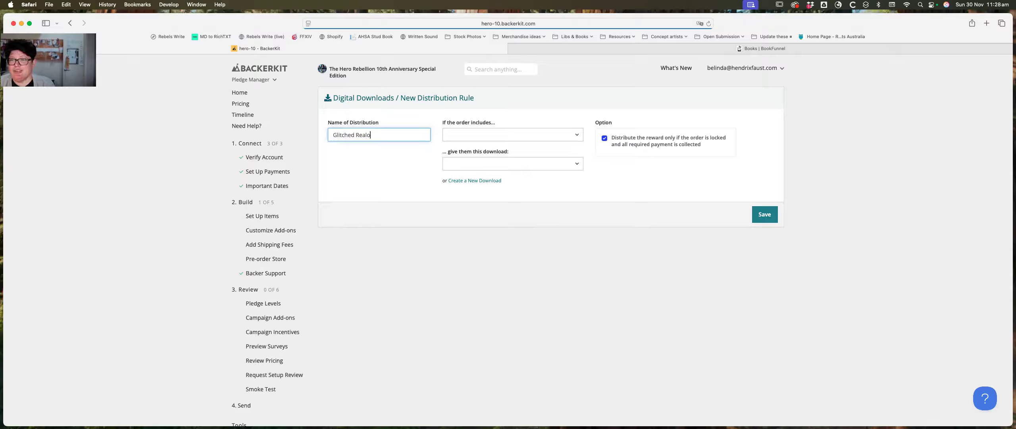
text(ties)
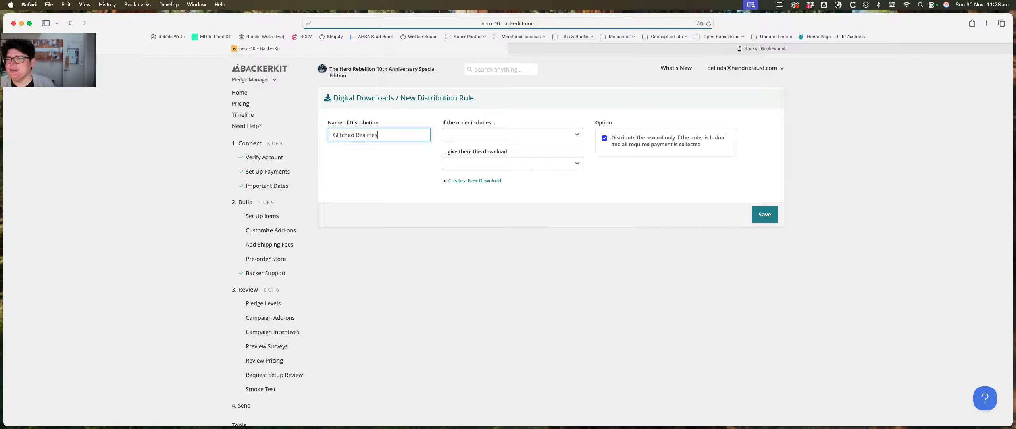
click(482, 136)
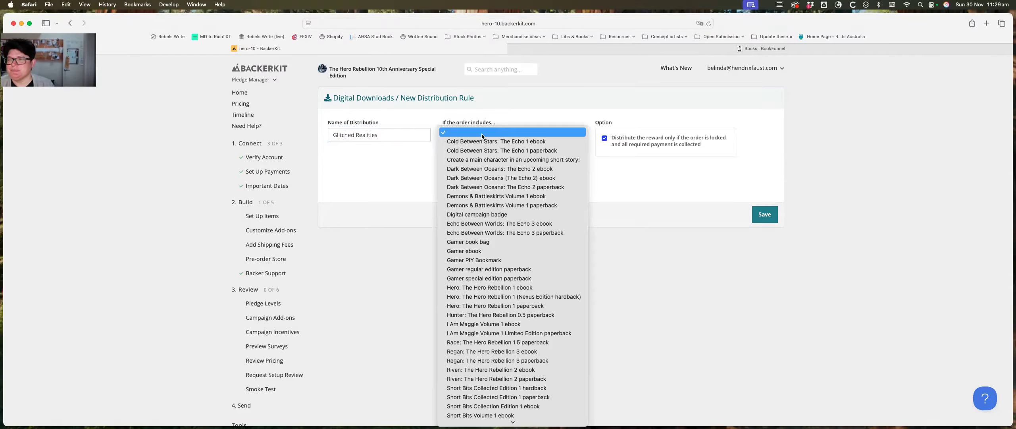
click(507, 112)
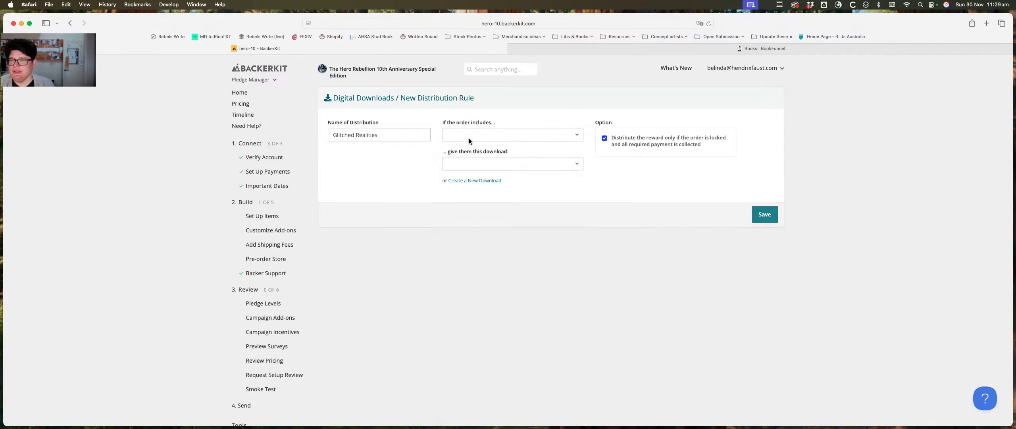
click(386, 134)
text((e)
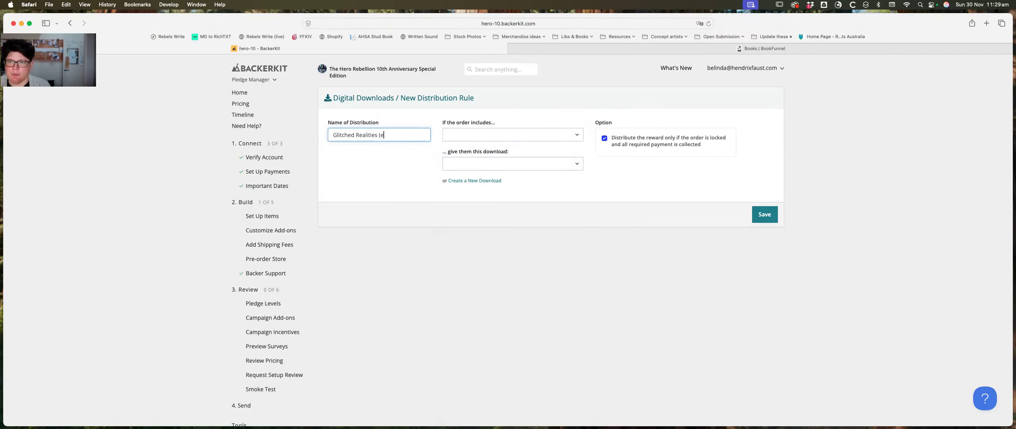
text(book))
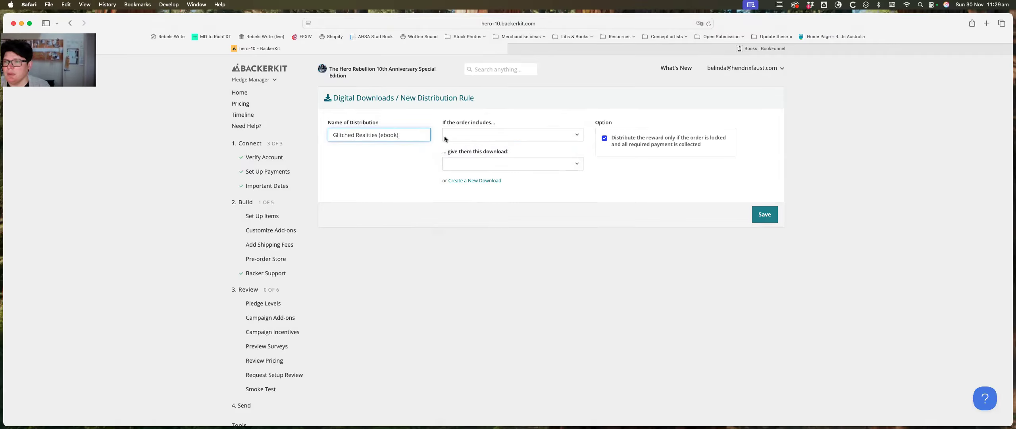
- Replace the distribution rule's name with Hero Rebellion Nexus Edition Omnibus (ebook)
drag(417, 136, 327, 136)
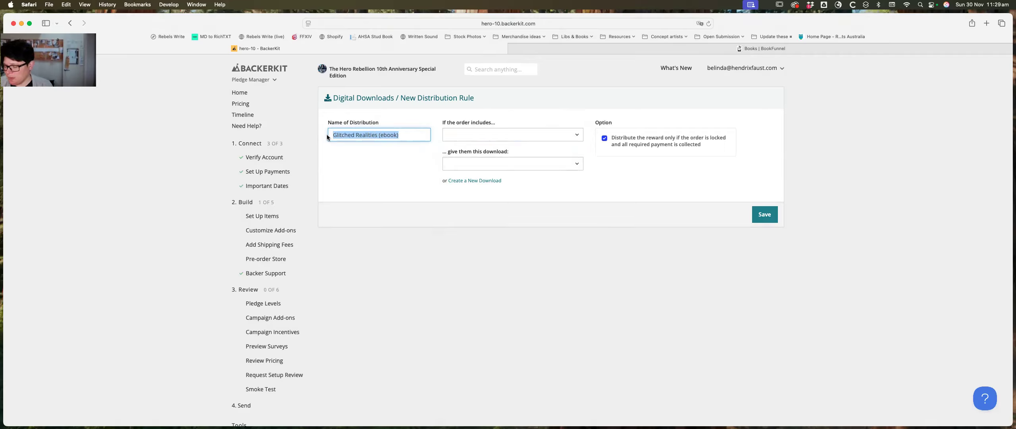
text(Hero )
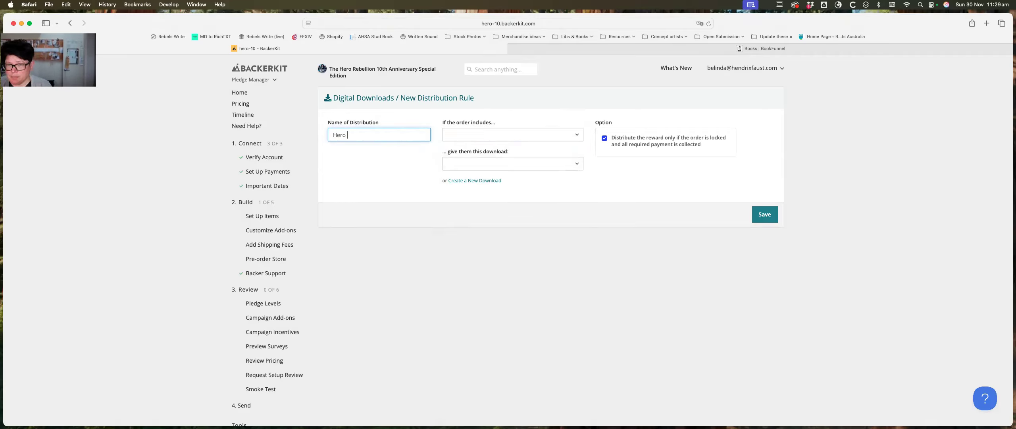
text(Rebellion)
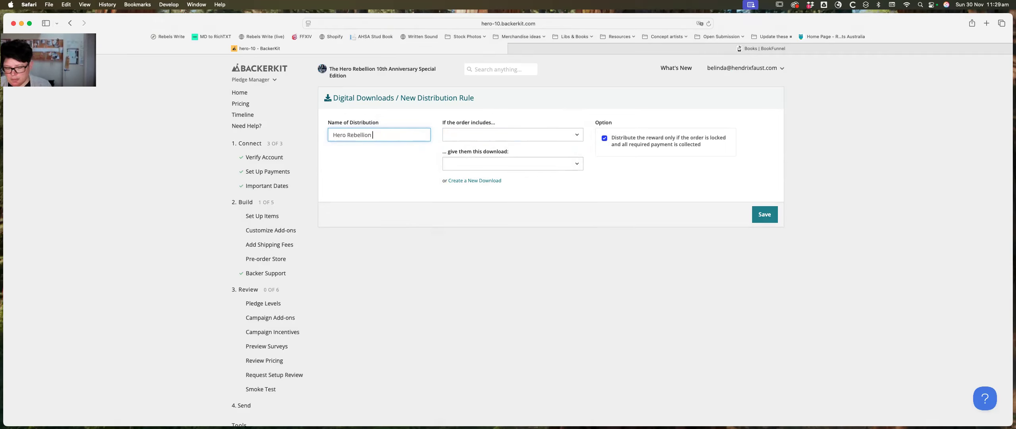
text( Omnibus)
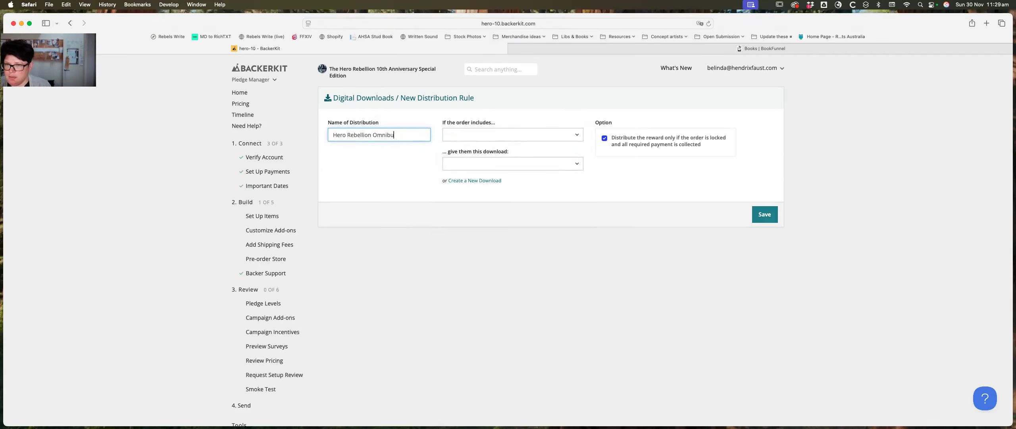
key(BackSpace)
key(BackSpace)
key(BackSpace)
key(BackSpace)
key(BackSpace)
key(BackSpace)
key(BackSpace)
text(Nexus Edition)
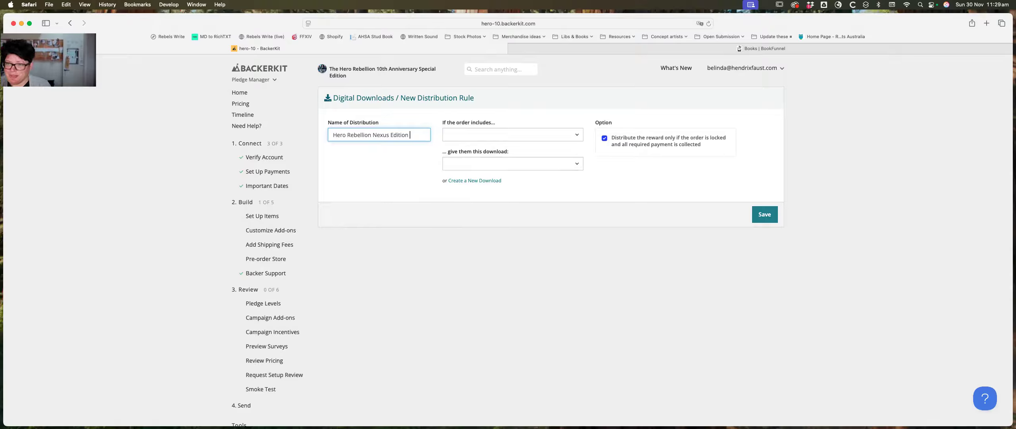
text(Om)
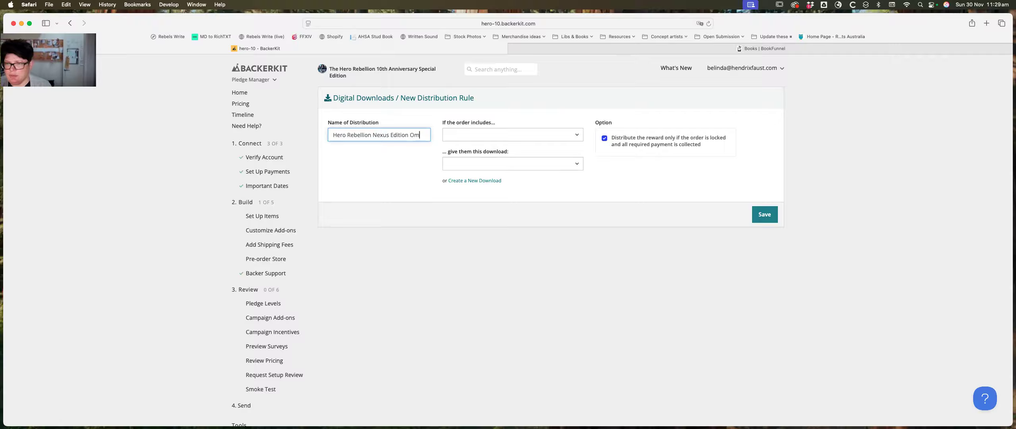
text(nibus (ebook))
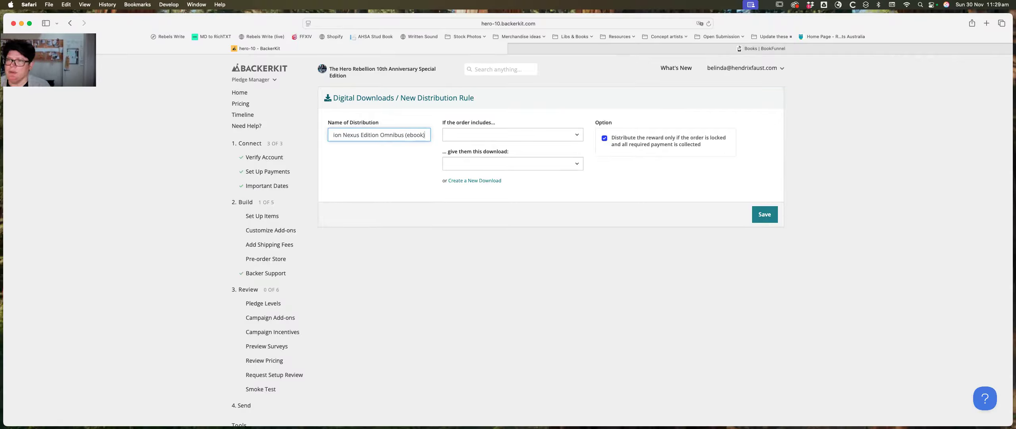
- Make the rule apply to orders that include The Hero Rebellion Complete Collection ebook
click(491, 135)
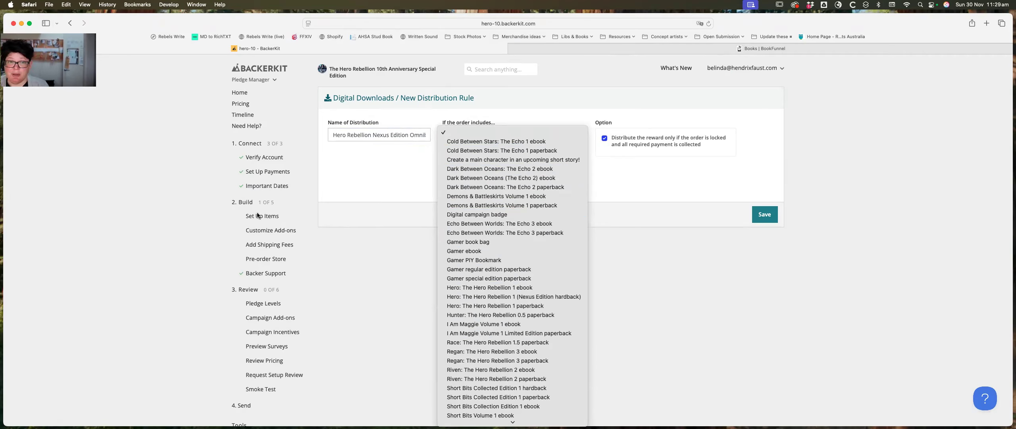
scroll(532, 267, down, 4)
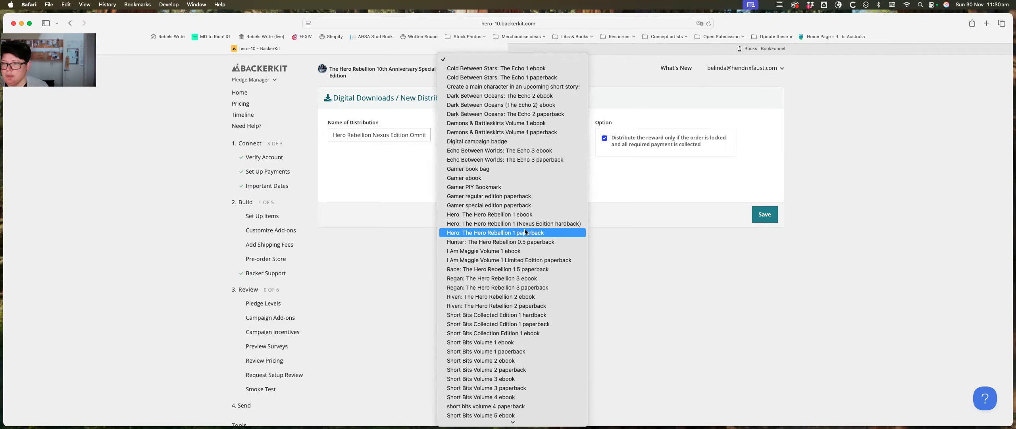
scroll(525, 230, down, 3)
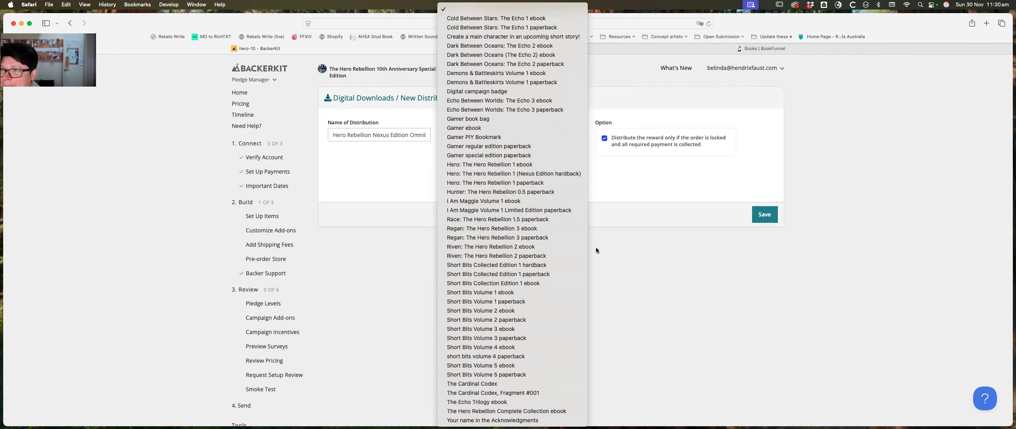
click(542, 411)
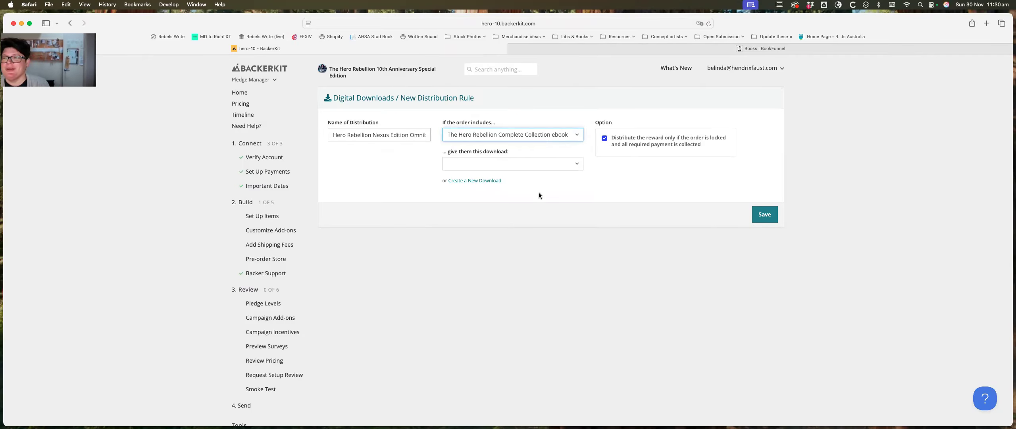
click(558, 164)
click(630, 174)
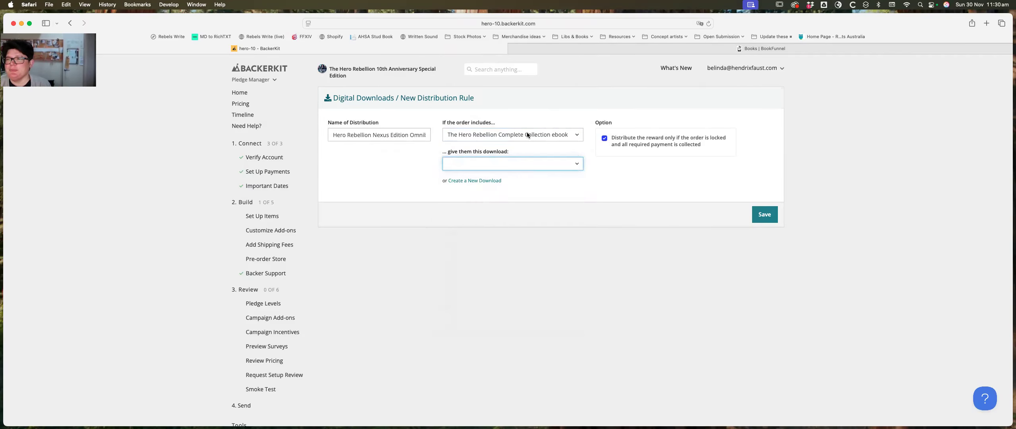
click(577, 135)
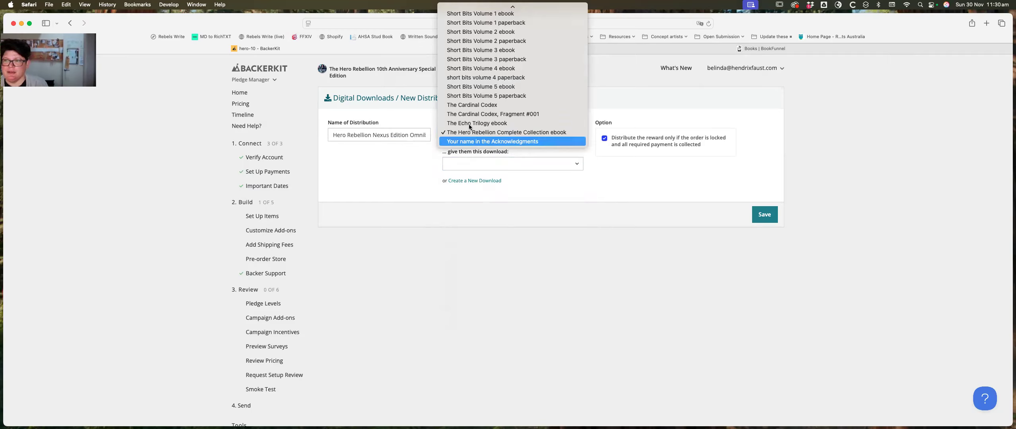
click(461, 135)
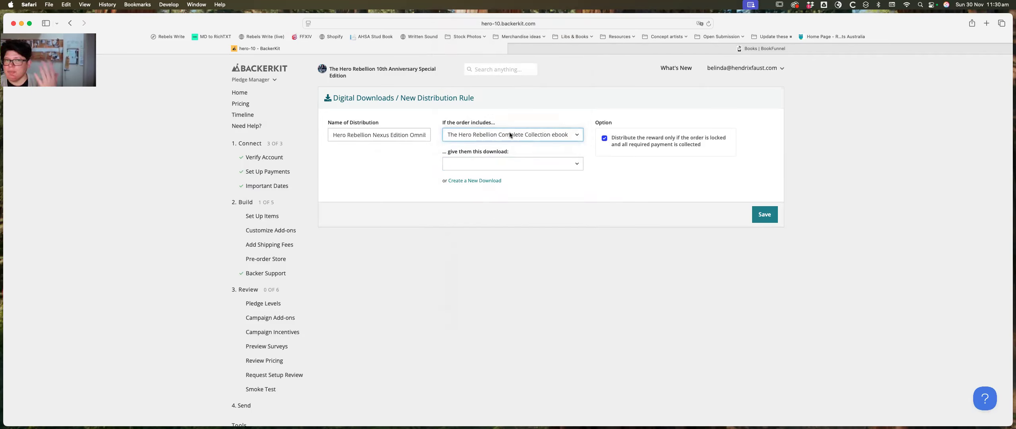
click(509, 135)
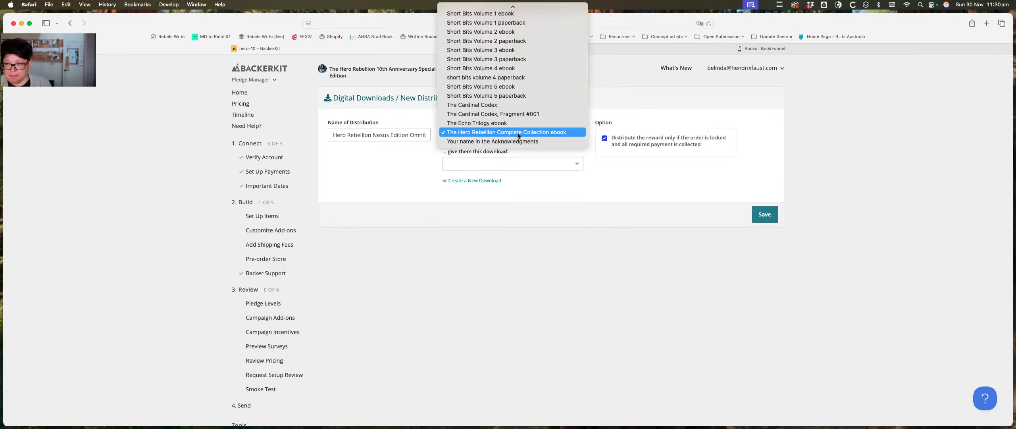
click(518, 133)
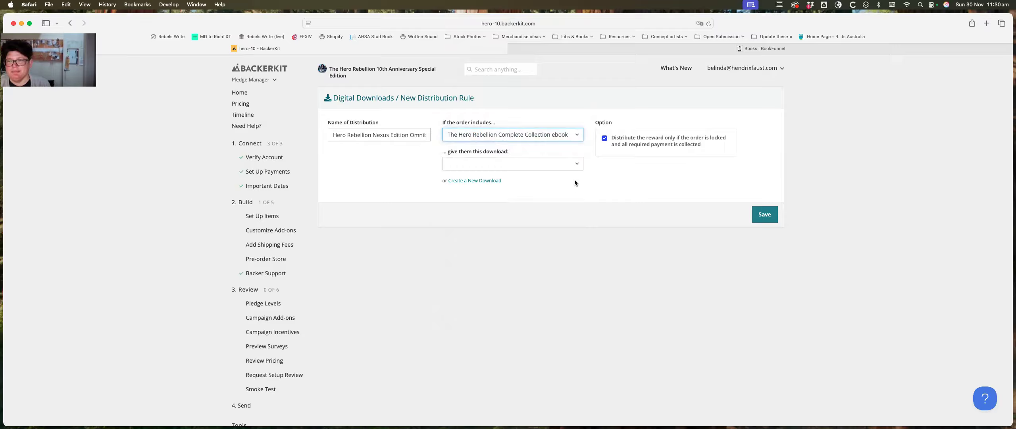
- Add a new download to the rule and name it Hero Rebellion Nexus Edition Omnibus (ebook)
click(510, 160)
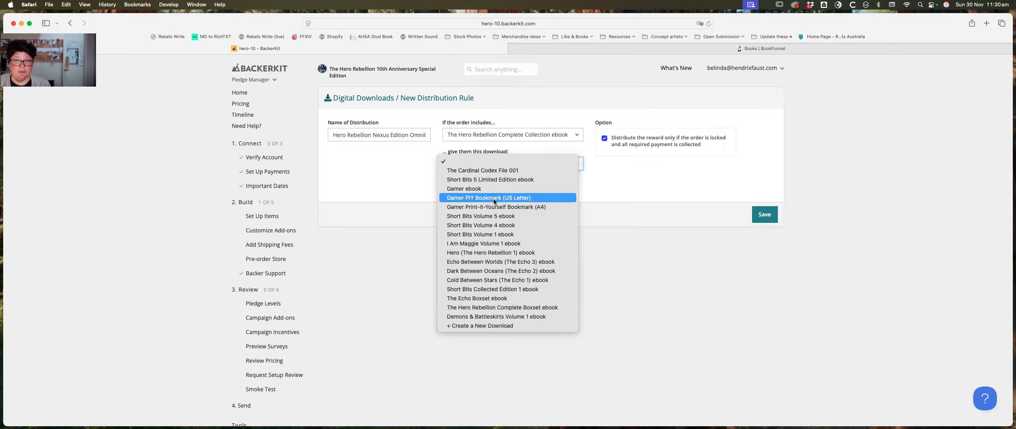
click(501, 325)
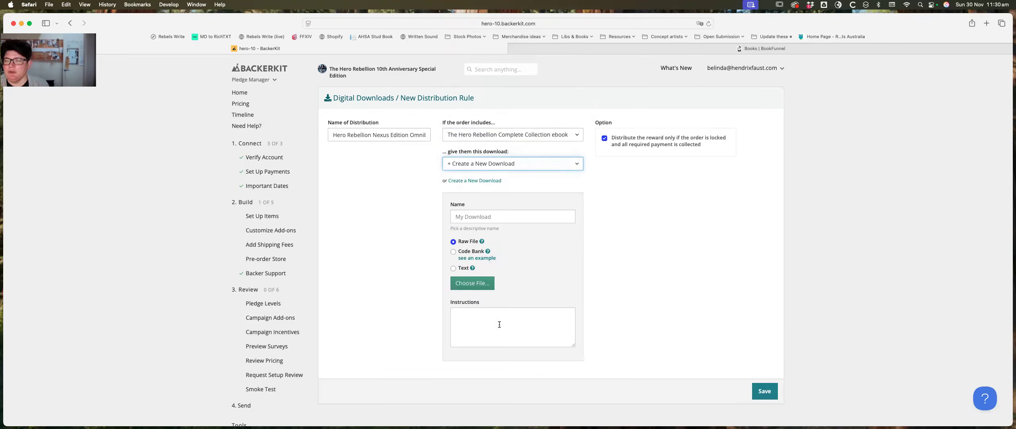
click(475, 217)
text(Hero )
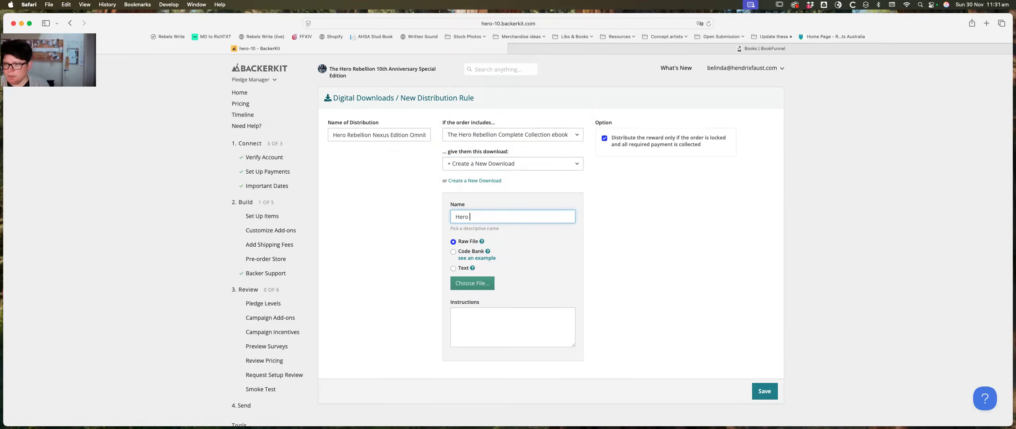
text(Rebellion)
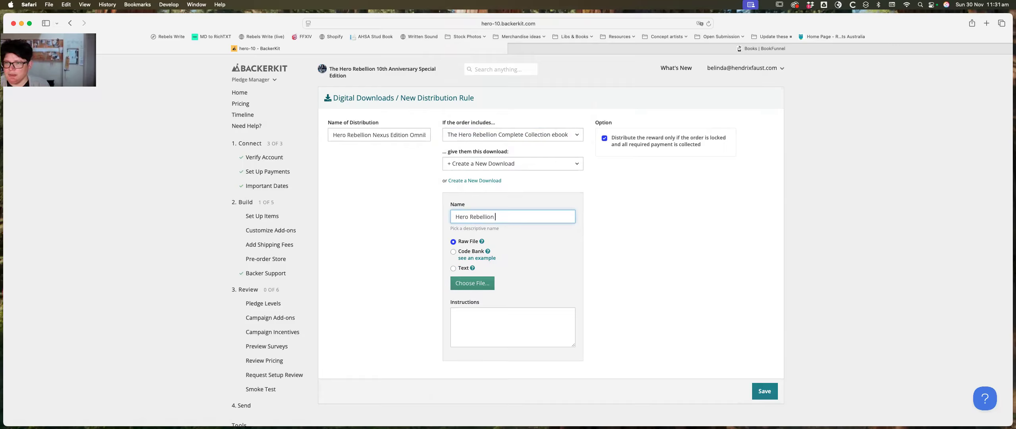
triple_click(393, 134)
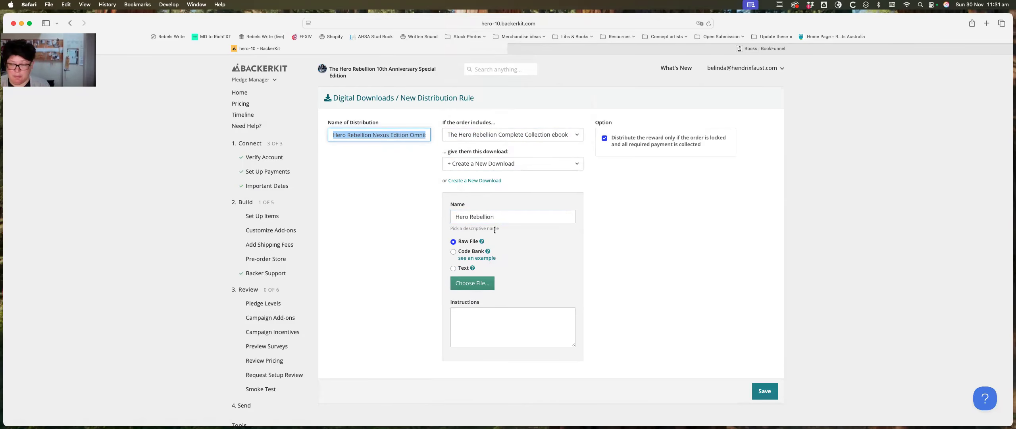
triple_click(503, 217)
text(Hero Rebellion Nexus Edition Omnibus (ebook))
click(640, 280)
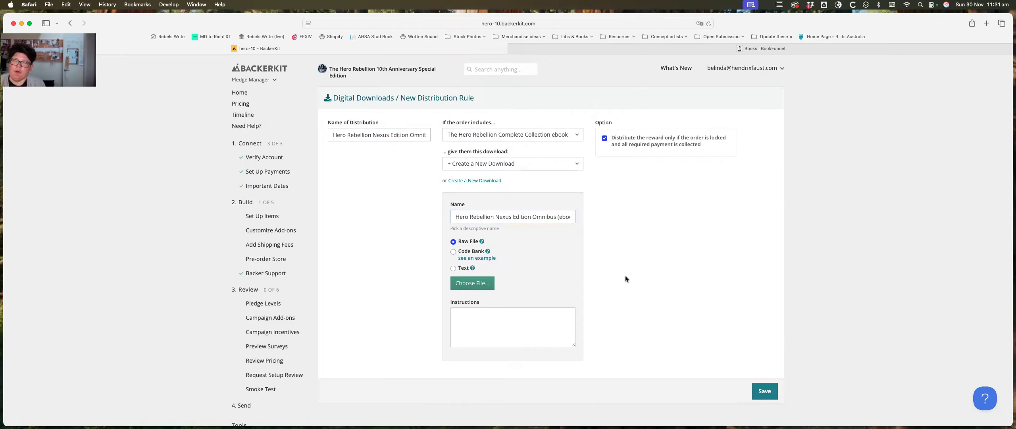
scroll(626, 276, down, 3)
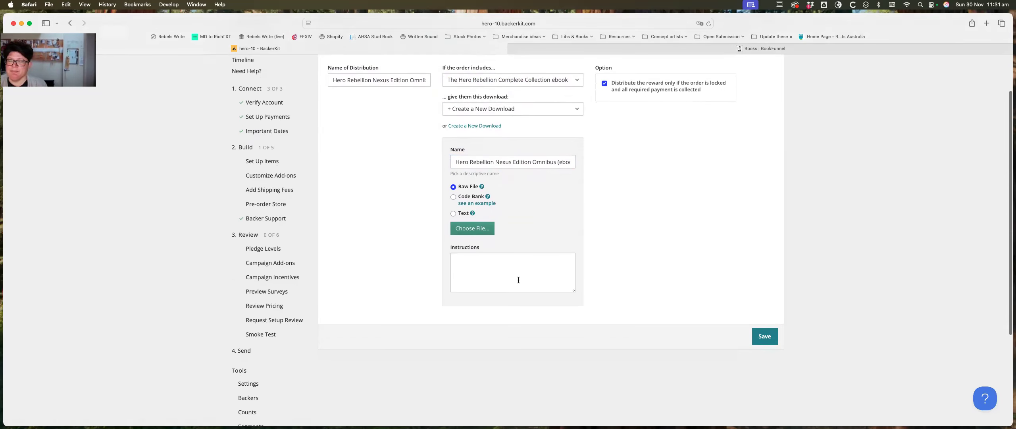
- Read the help on the code bank option and set the new download's type to Text
scroll(631, 198, up, 3)
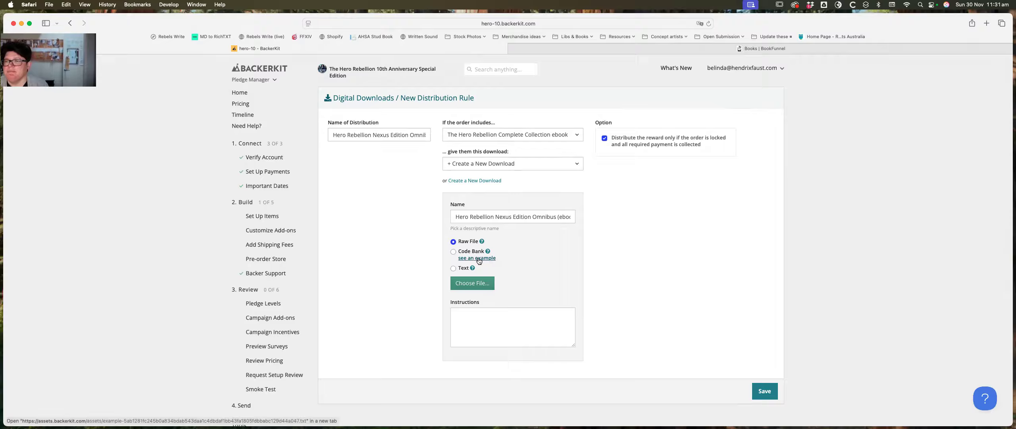
mouse_move(488, 253)
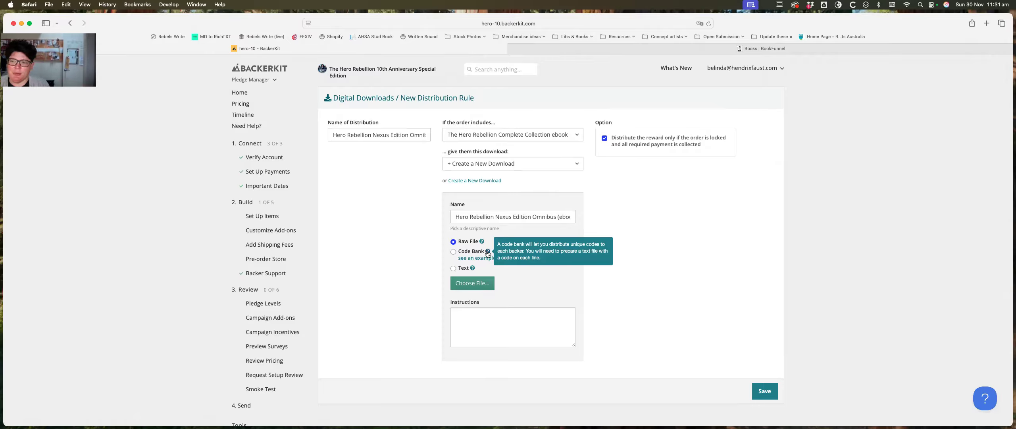
click(453, 252)
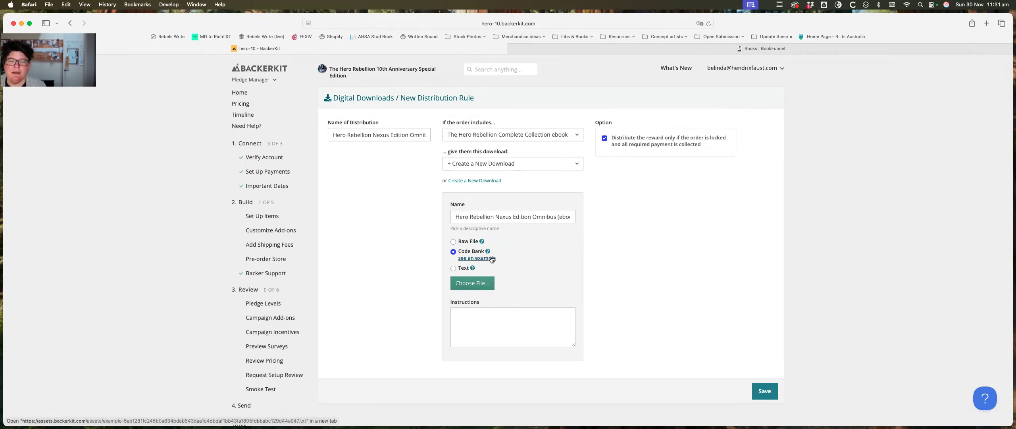
click(454, 268)
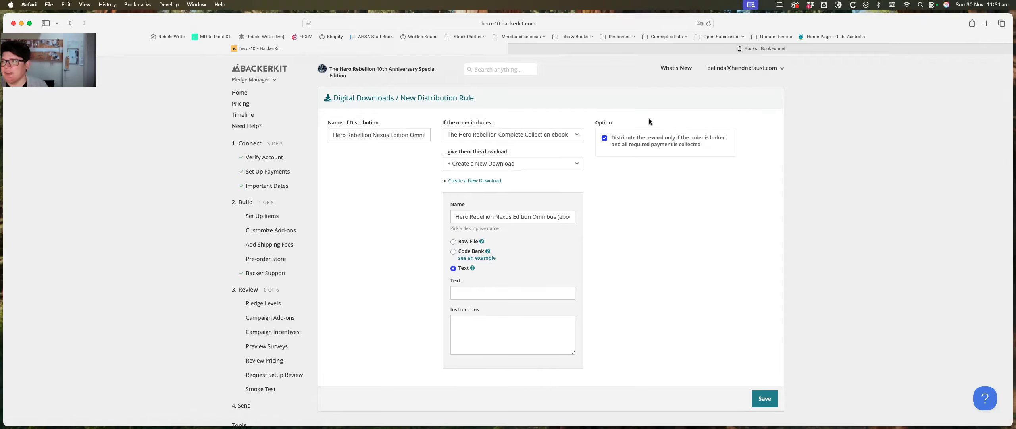
- Switch to BookFunnel, open the bookfunnel.com home page in a new browser tab and look over it
mouse_move(678, 47)
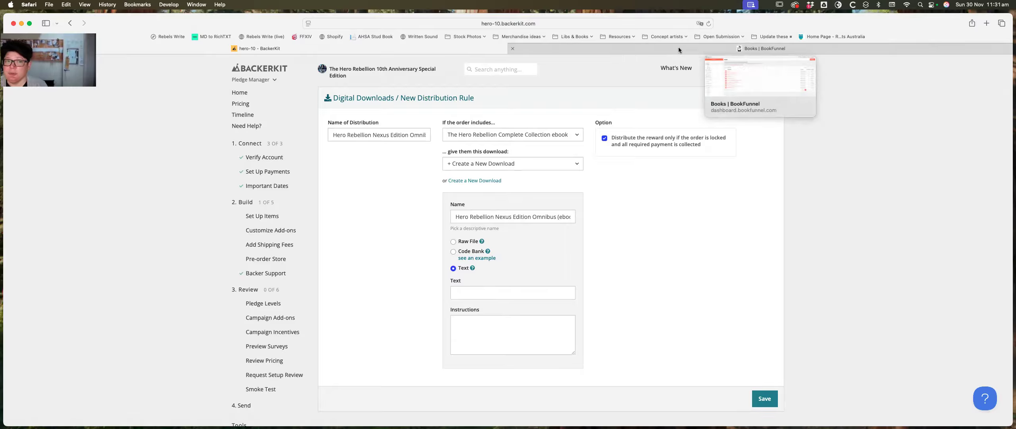
click(678, 47)
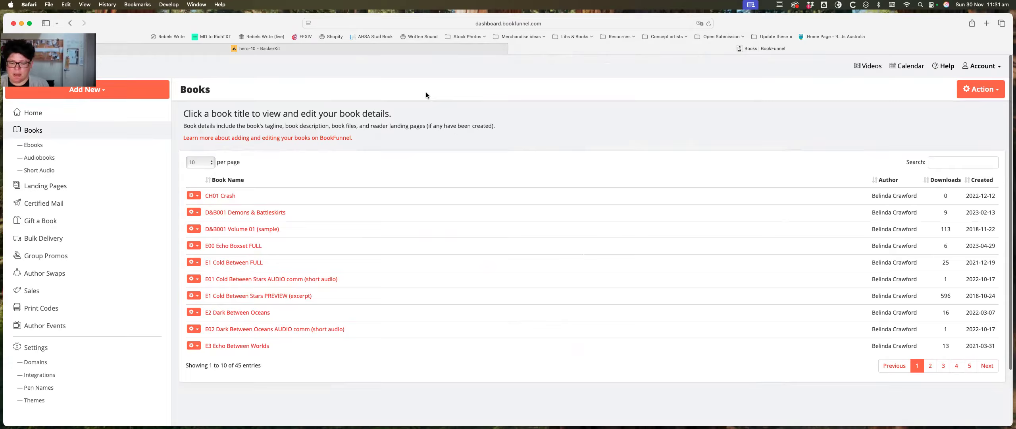
key(super+t)
text(b)
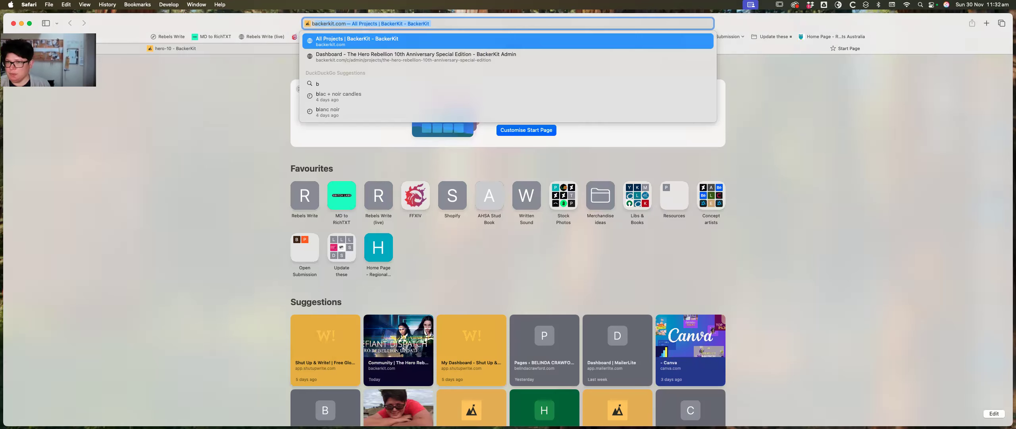
text(oo)
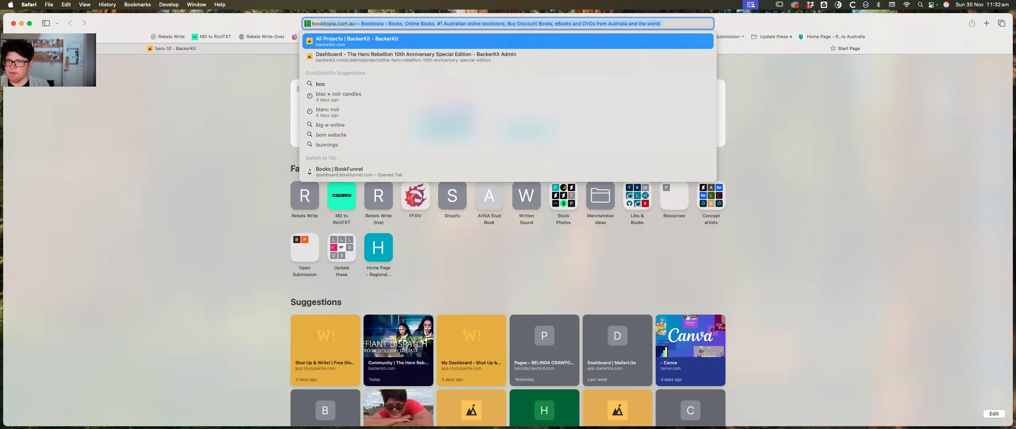
text(kfu)
key(Return)
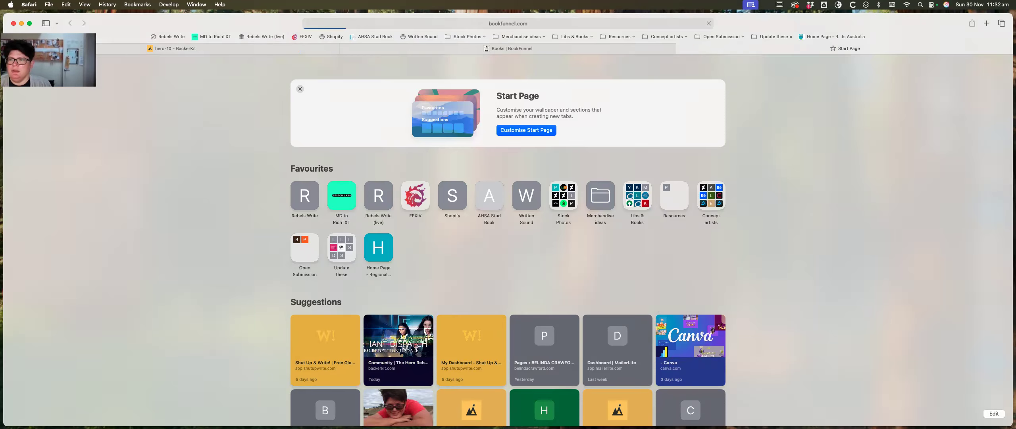
scroll(538, 132, down, 3)
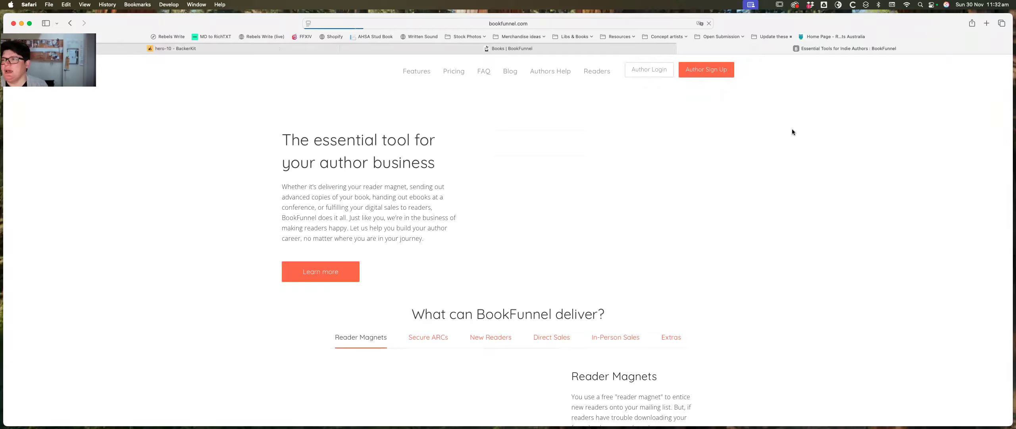
scroll(440, 163, down, 6)
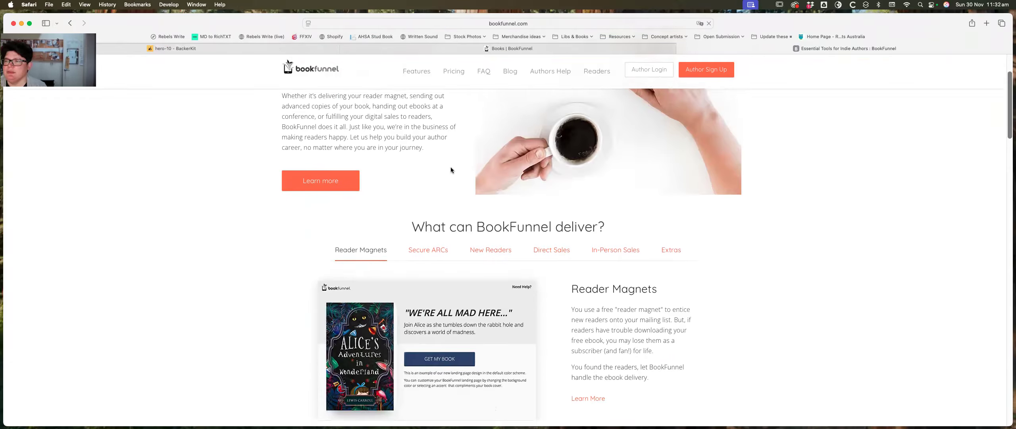
scroll(451, 168, up, 6)
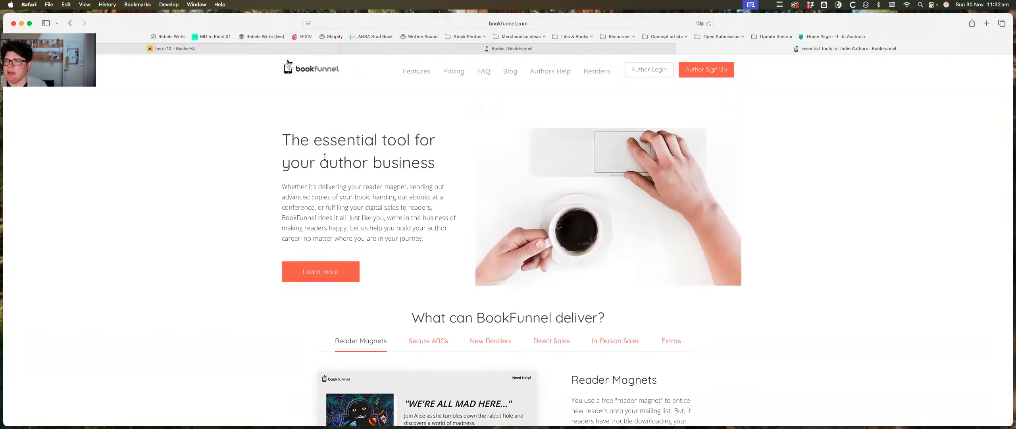
- Open BookFunnel's pricing page and review the First-Time Author, Mid-List Author and Bestseller plans
click(566, 50)
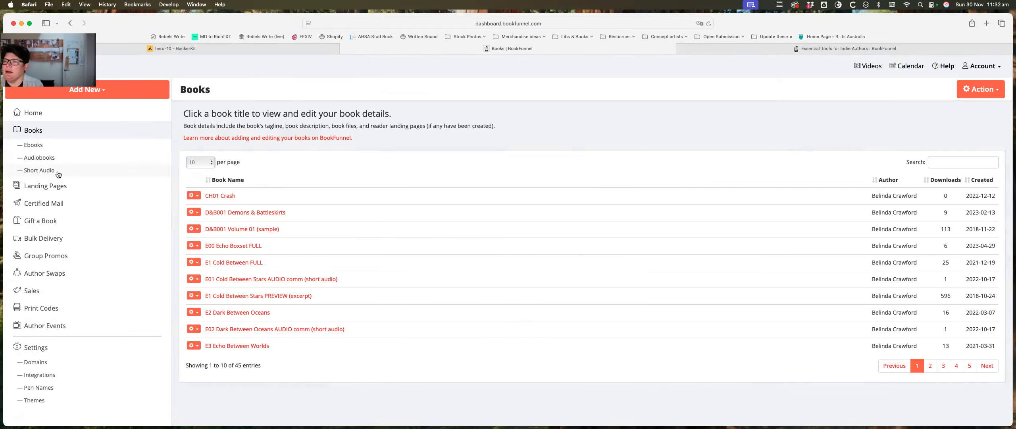
click(763, 50)
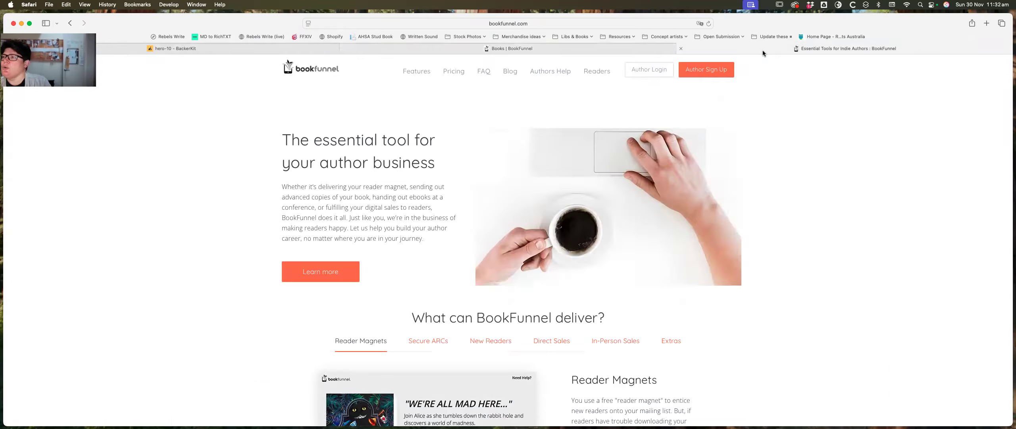
click(454, 71)
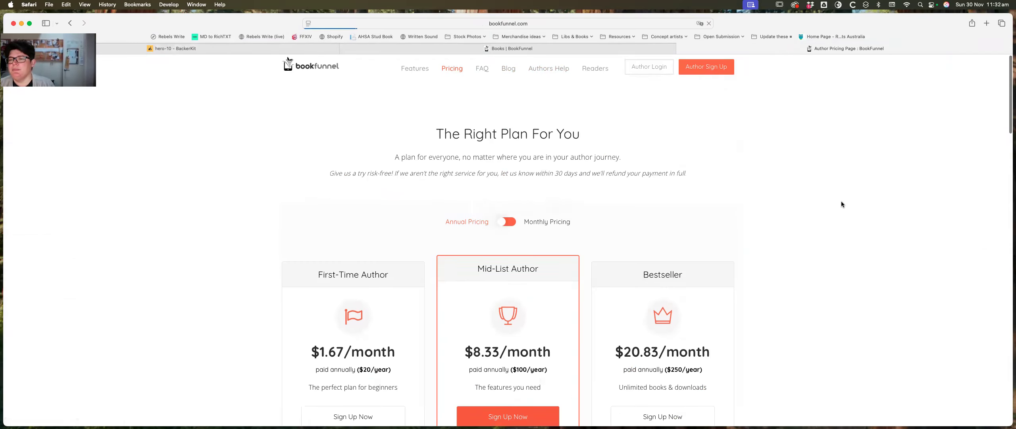
scroll(842, 200, down, 3)
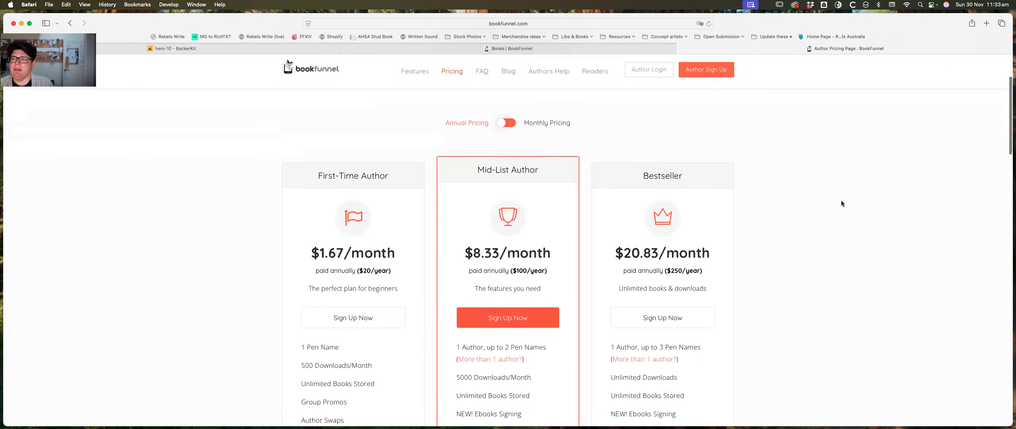
scroll(605, 194, down, 2)
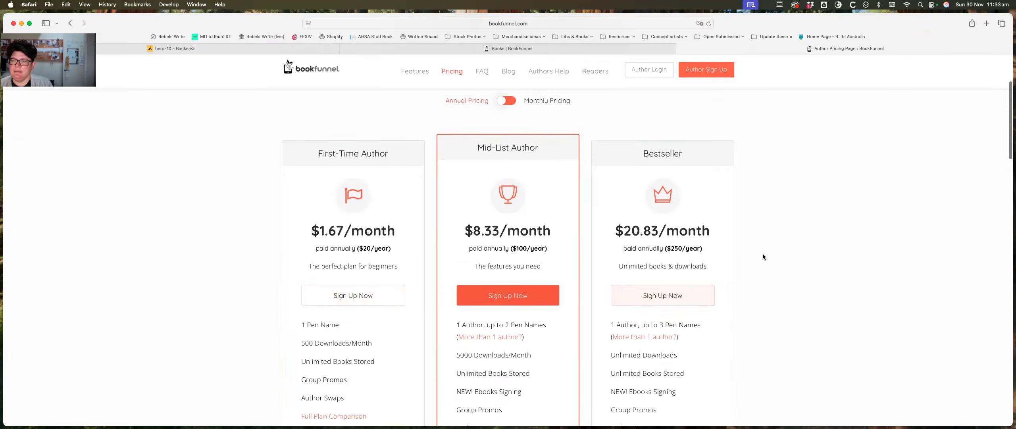
scroll(762, 256, down, 3)
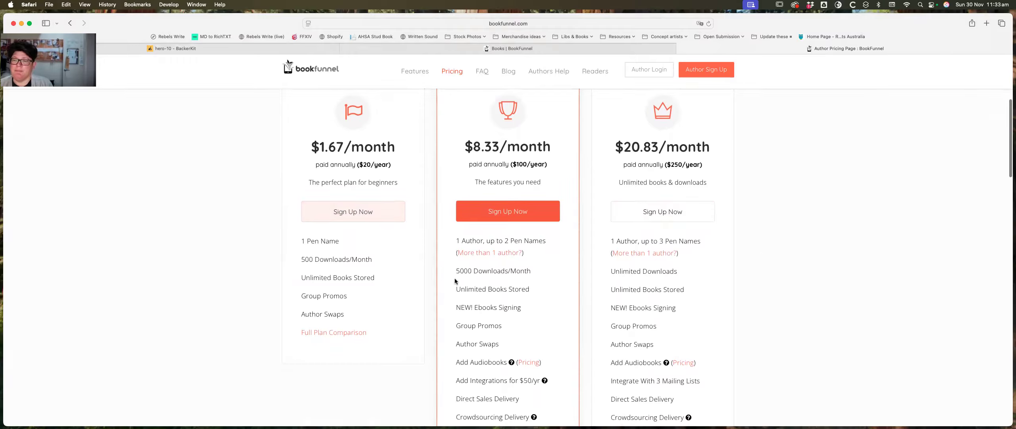
scroll(545, 289, down, 4)
scroll(545, 289, up, 5)
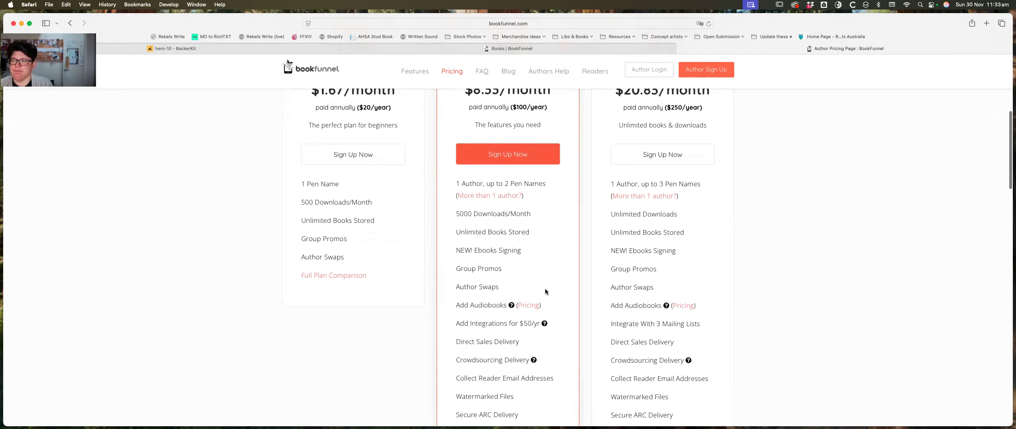
scroll(536, 284, up, 2)
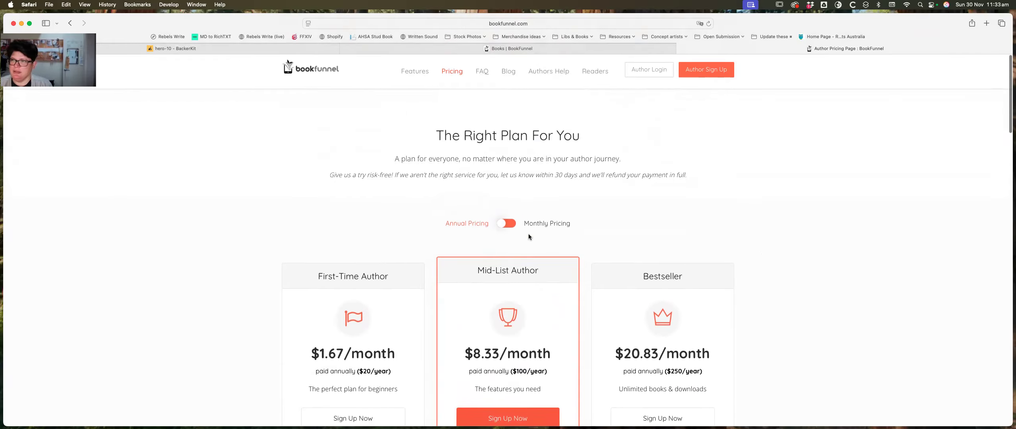
- Open the full author plan comparison and check which plans include crowdsourcing campaign delivery and the other features
click(562, 48)
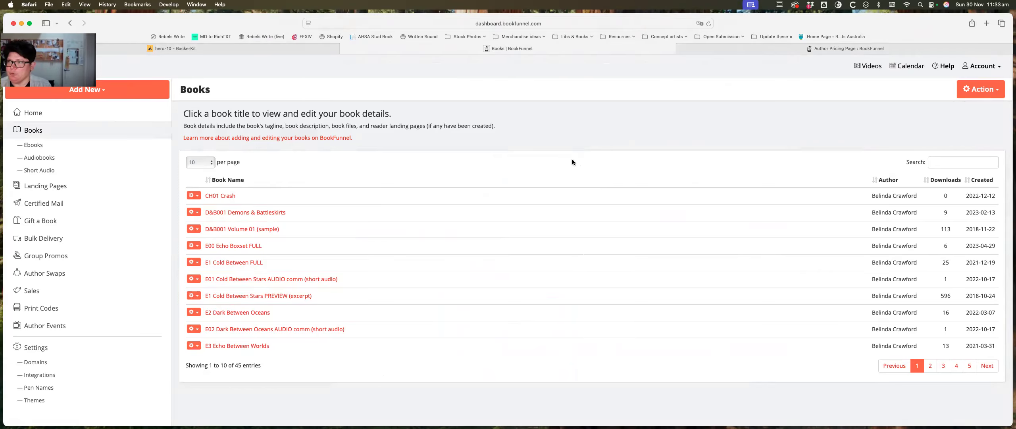
click(792, 48)
scroll(648, 171, down, 5)
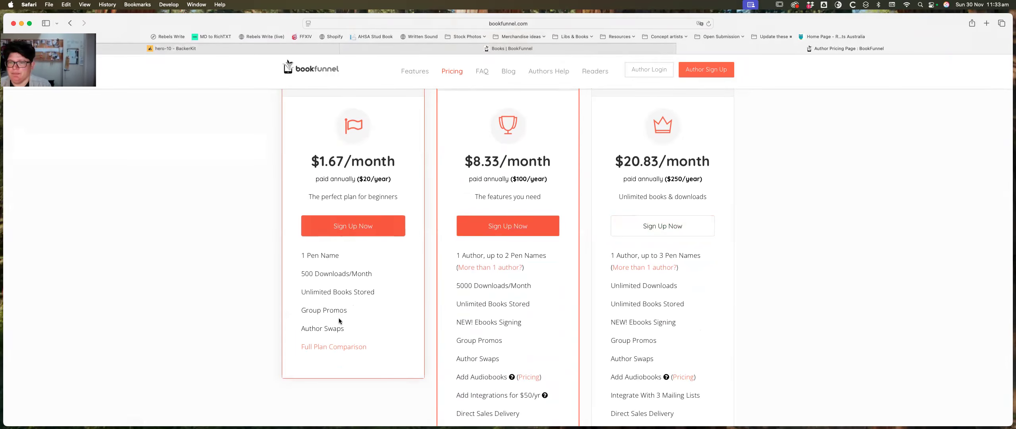
click(334, 351)
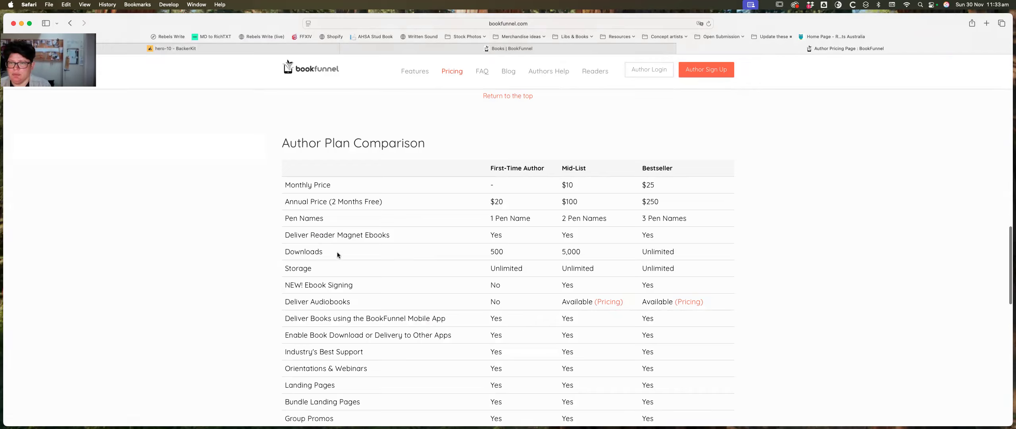
scroll(337, 255, down, 2)
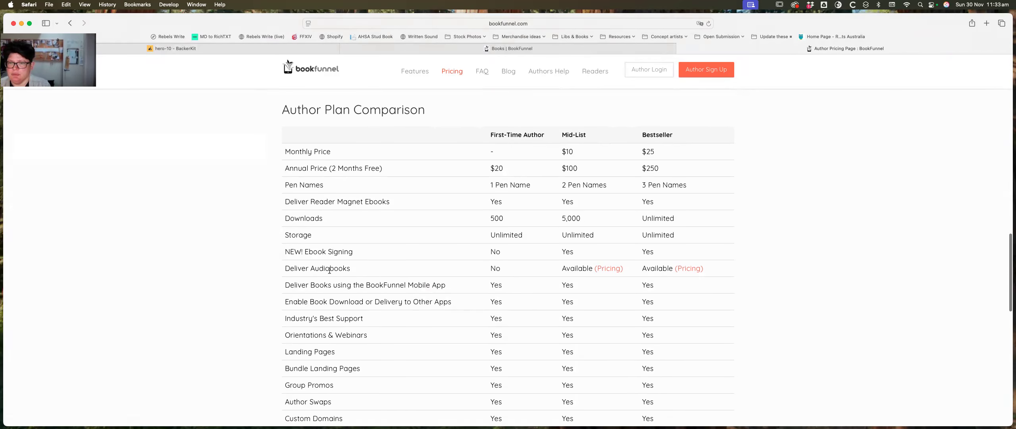
scroll(331, 270, down, 1)
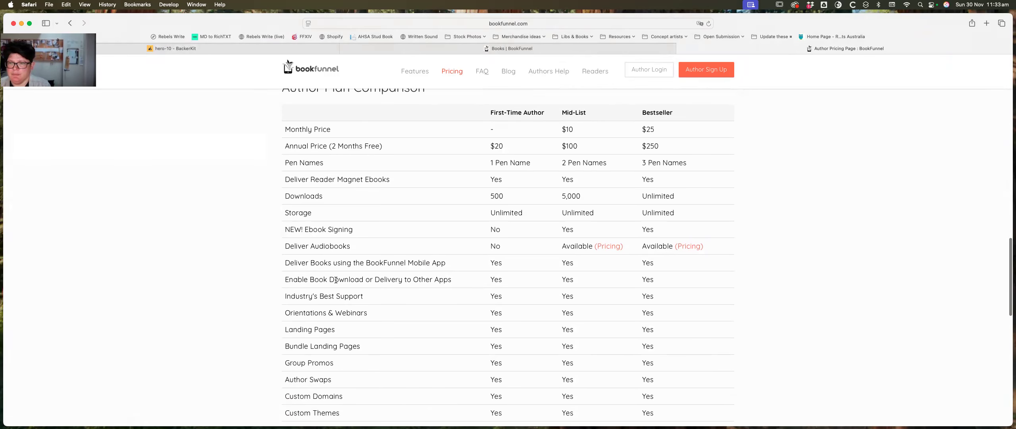
scroll(336, 280, down, 5)
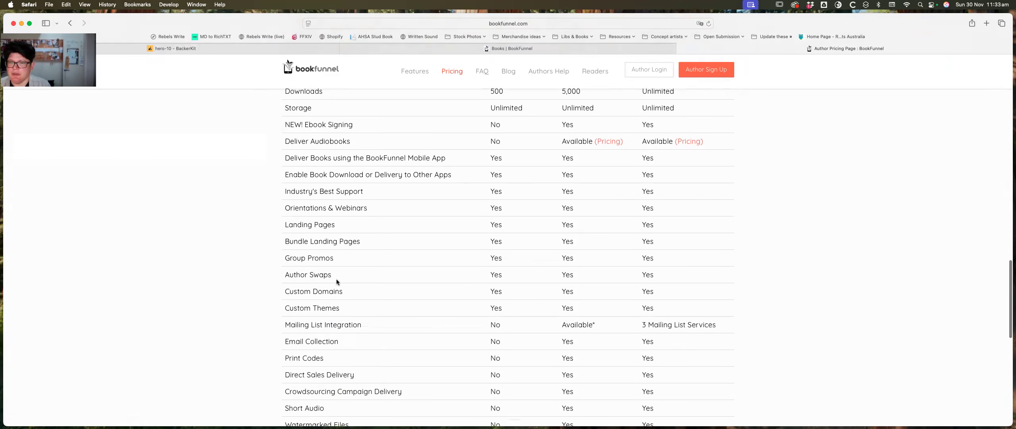
scroll(356, 311, down, 9)
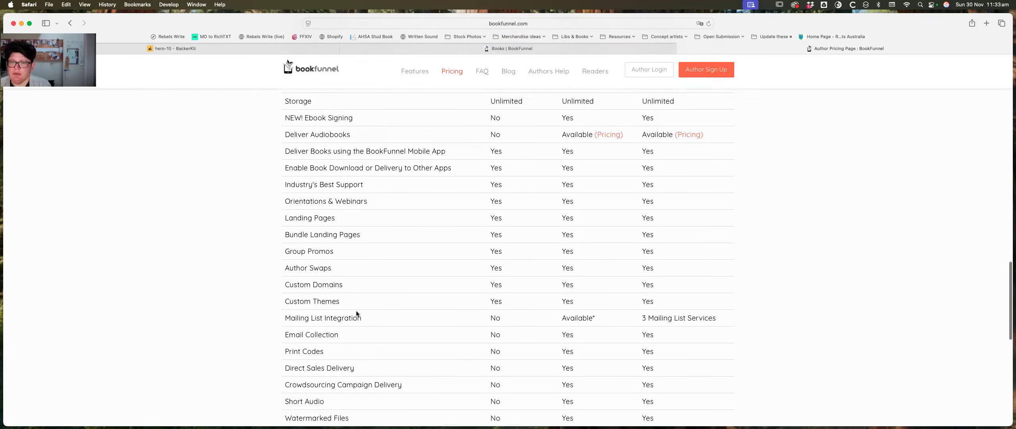
scroll(356, 311, up, 18)
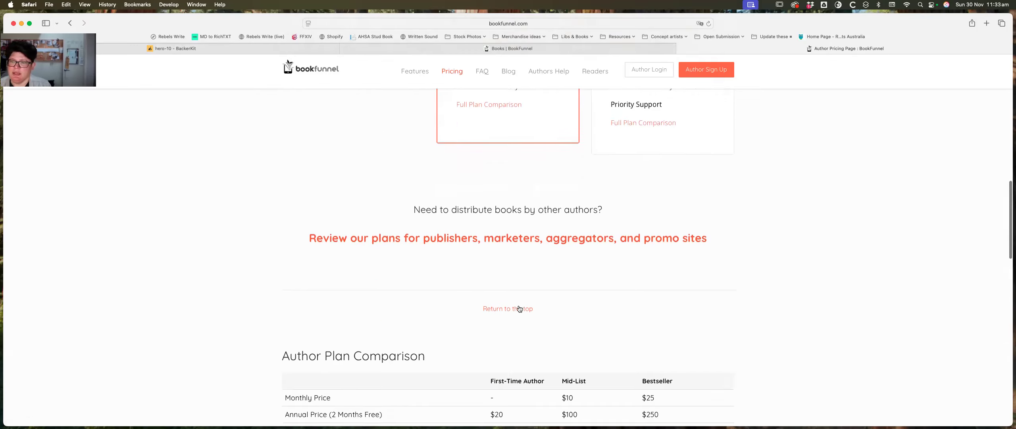
- Search the books in the BookFunnel dashboard for hero and open HR00 The Complete Boxset
click(497, 51)
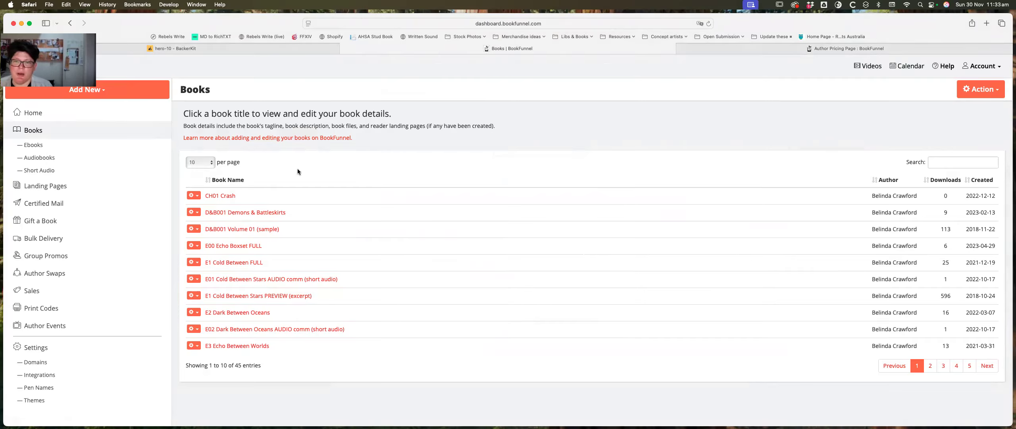
click(947, 161)
text(hero)
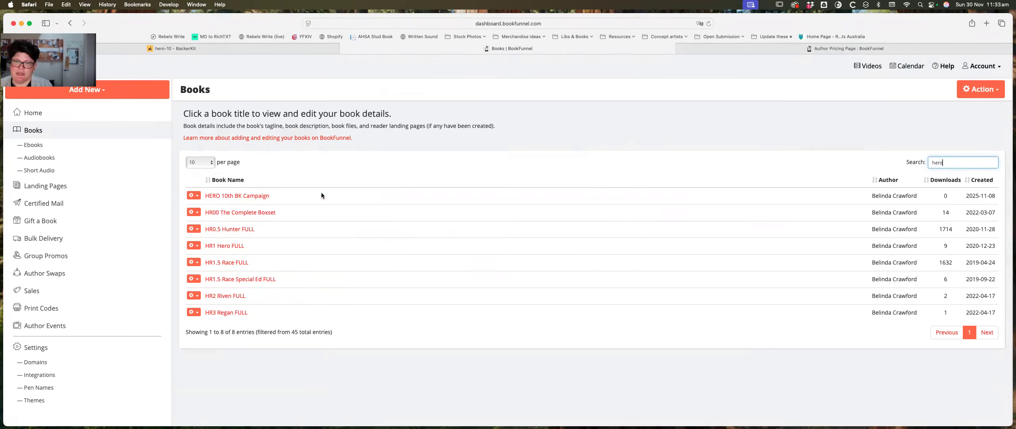
click(231, 213)
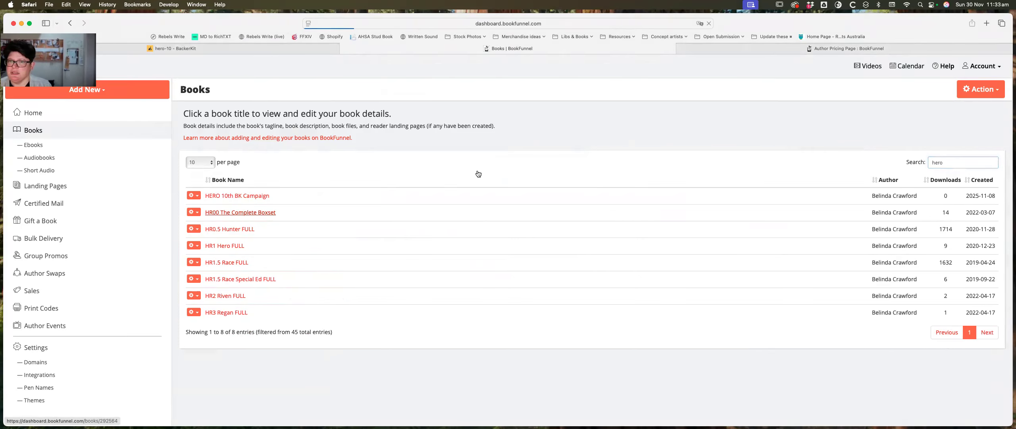
- Copy the reader link of the HR00 Hero Boxset Kickstarter pledge landing page to the clipboard
scroll(485, 173, down, 6)
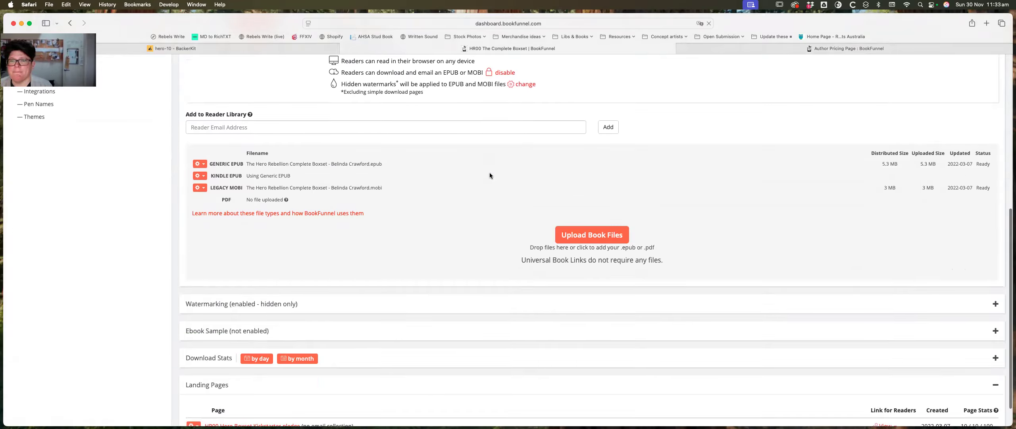
scroll(485, 173, up, 3)
scroll(484, 172, down, 4)
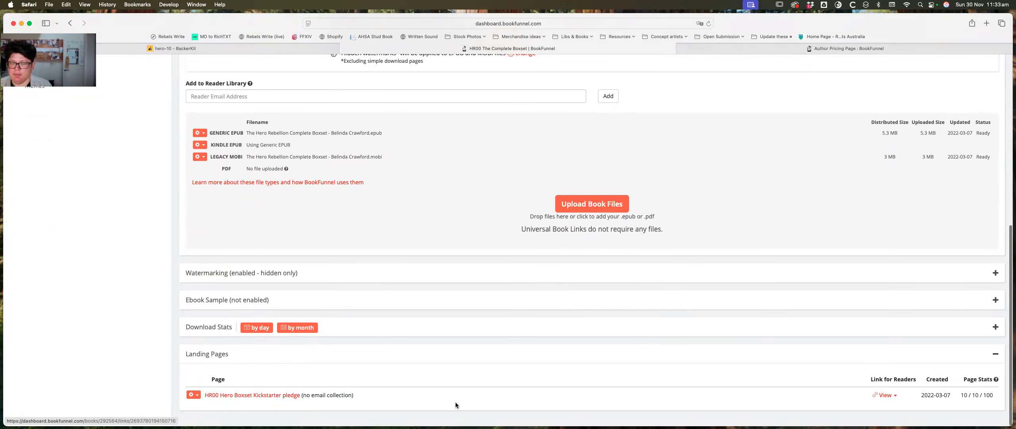
click(895, 398)
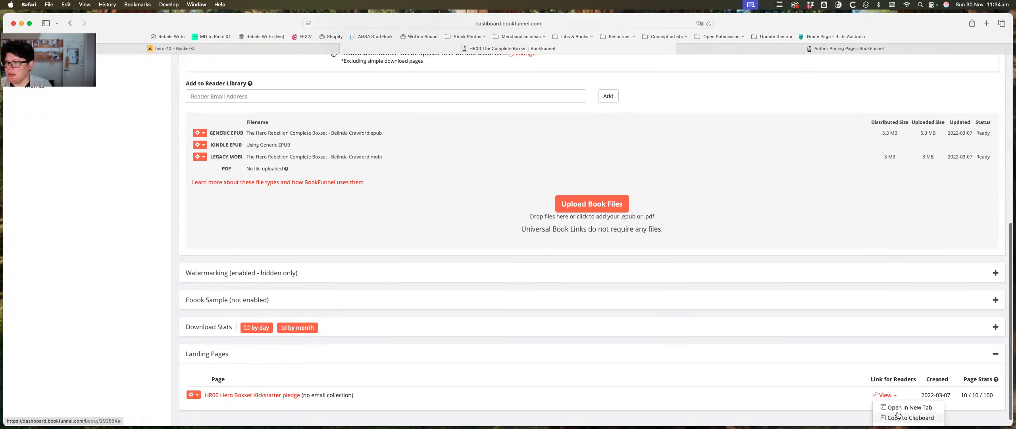
click(898, 416)
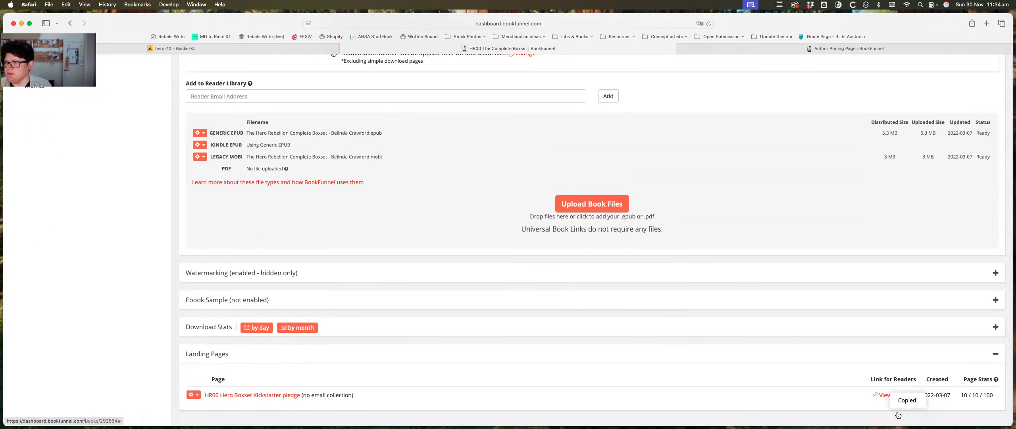
- Return to BackerKit's new distribution rule and paste the copied BookFunnel reader link as the download's text
click(287, 47)
click(481, 291)
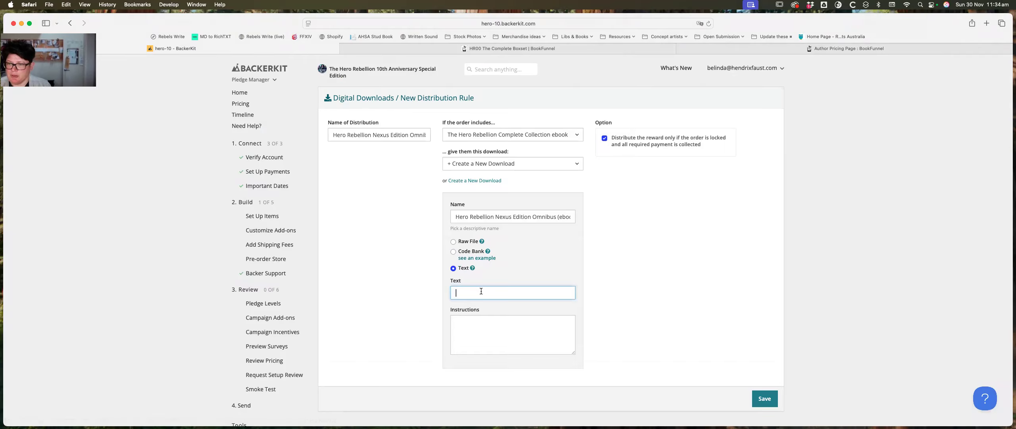
key(cmd+v)
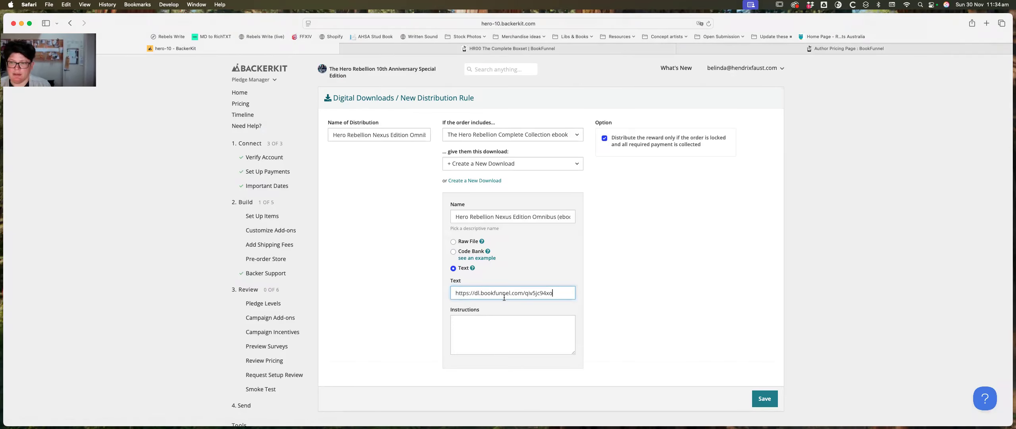
- Enter the download instructions "Download your ebook via the link below" followed by the BookFunnel link in parentheses and a full stop
click(548, 334)
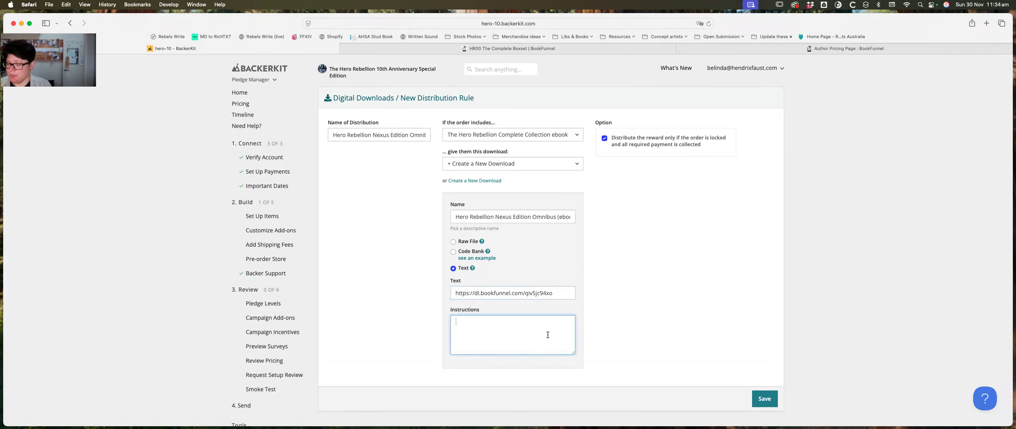
text(Down)
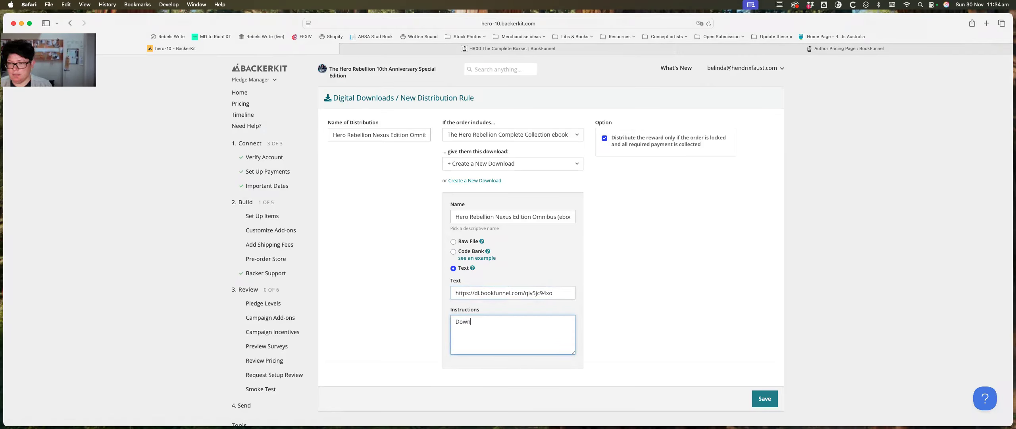
text(load your ebooks)
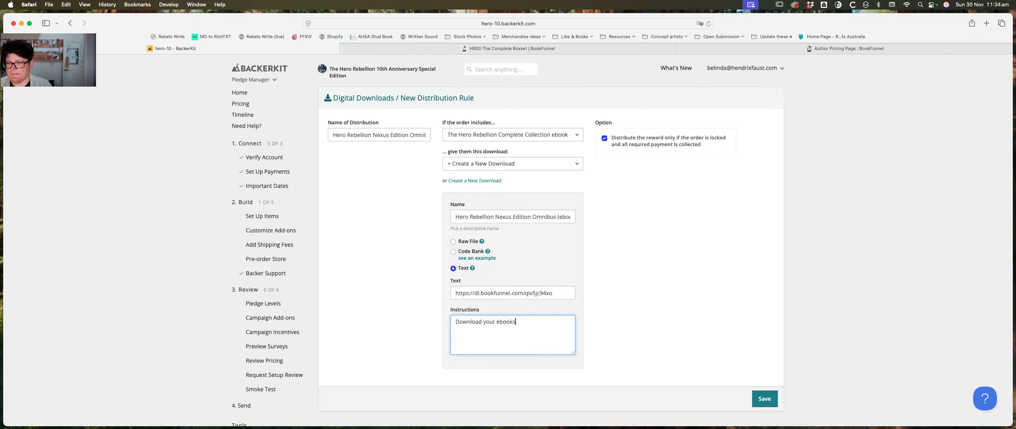
key(BackSpace)
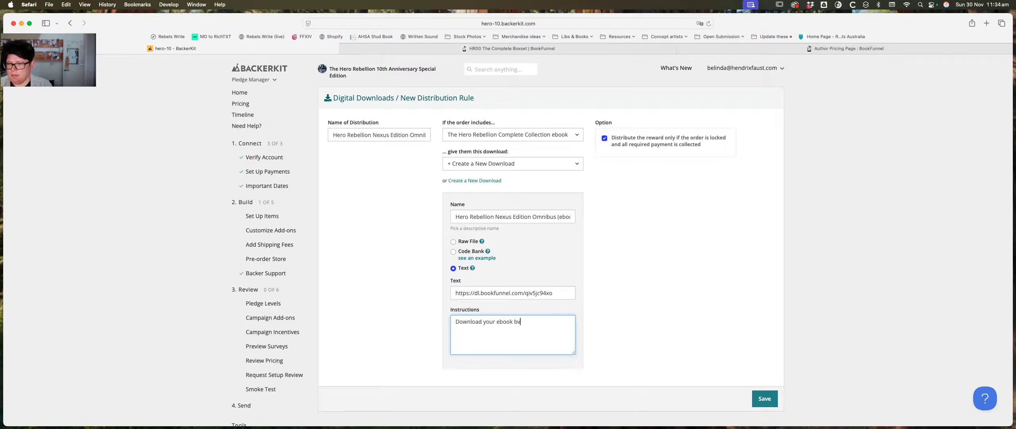
text(a)
key(BackSpace)
text(via the link below ()
key(super+v)
text().)
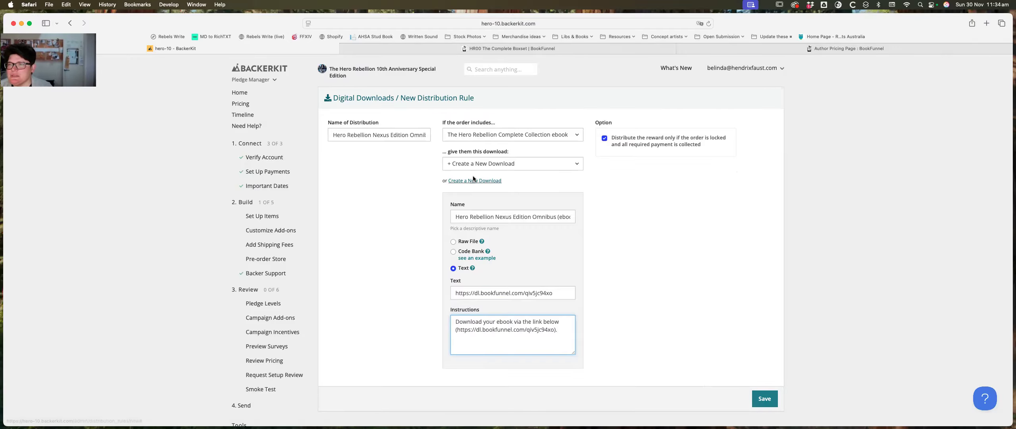
- Open the copied BookFunnel link in a new browser tab and examine the reader's landing page for the boxset
click(600, 48)
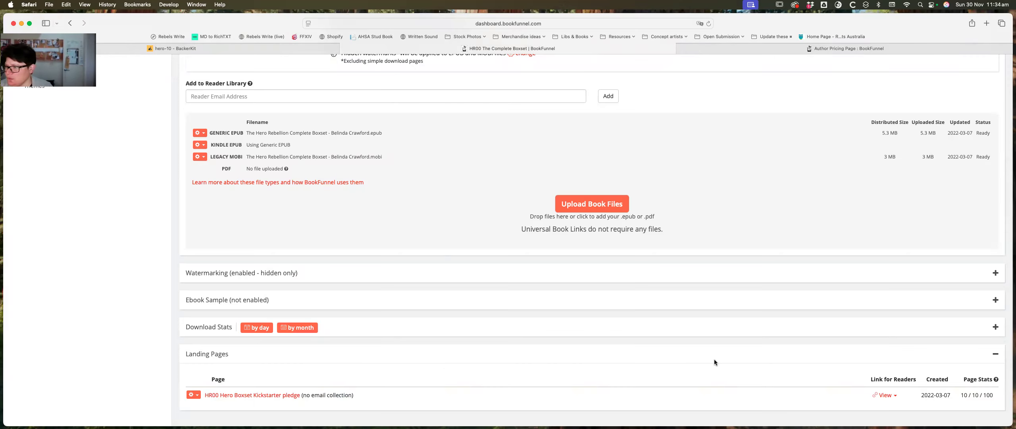
key(super+t)
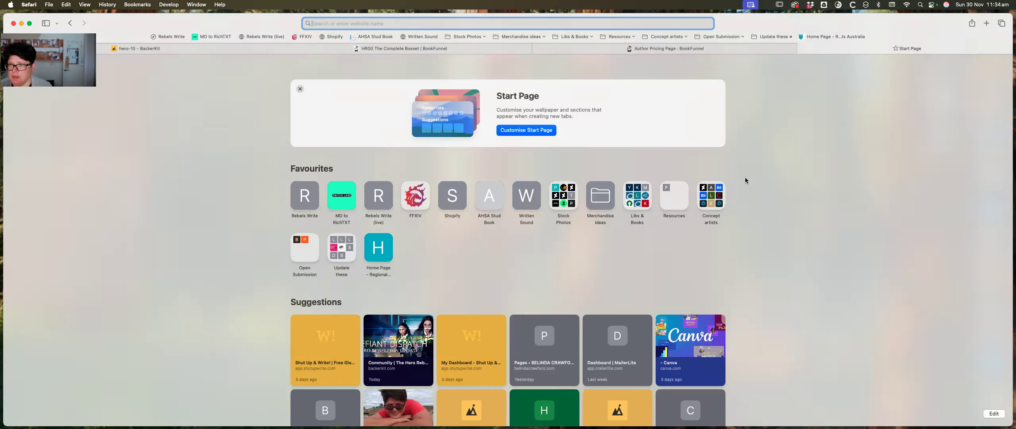
key(super+v)
key(Return)
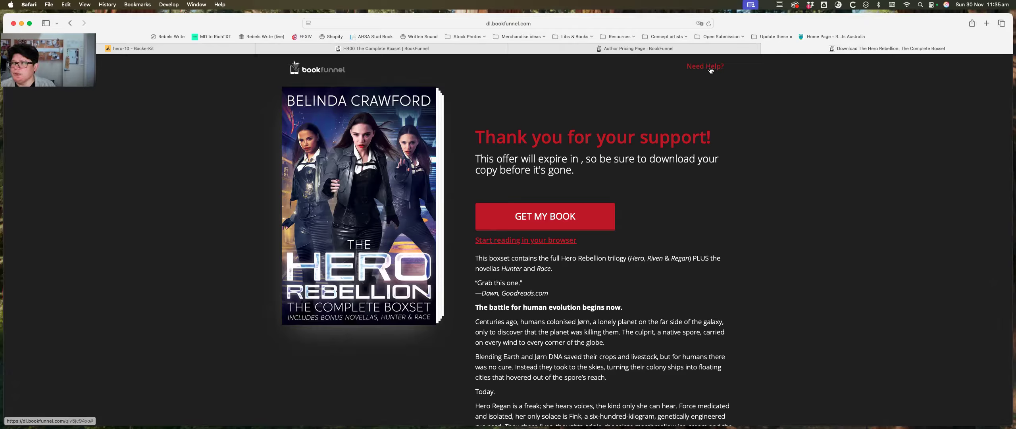
- Go back to BackerKit's Digital Downloads overview and review the full list of ebook distribution rules
click(191, 48)
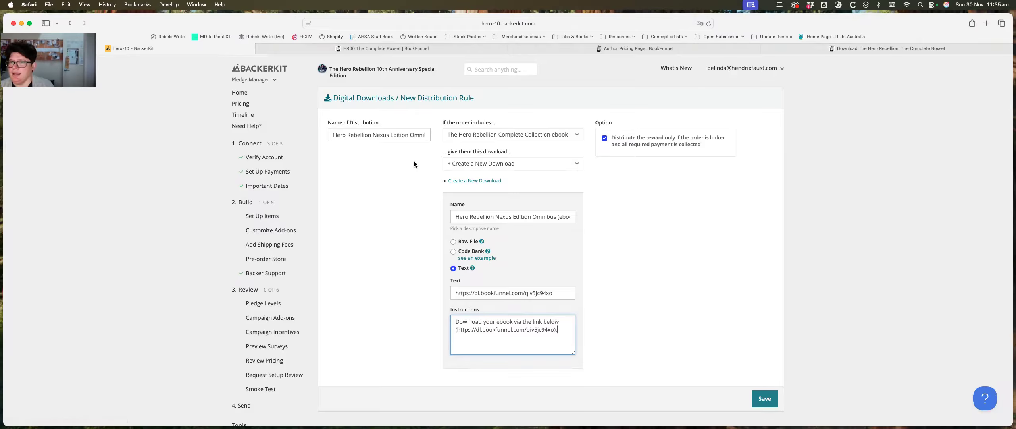
click(358, 100)
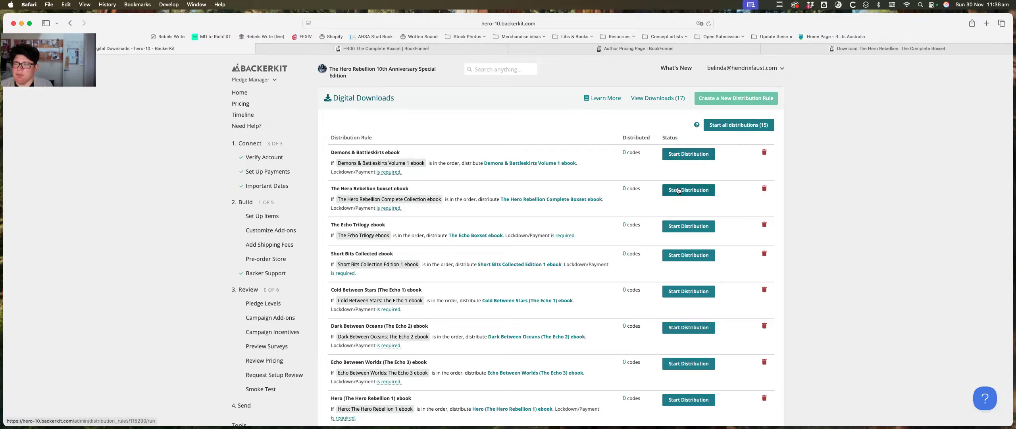
scroll(680, 313, down, 2)
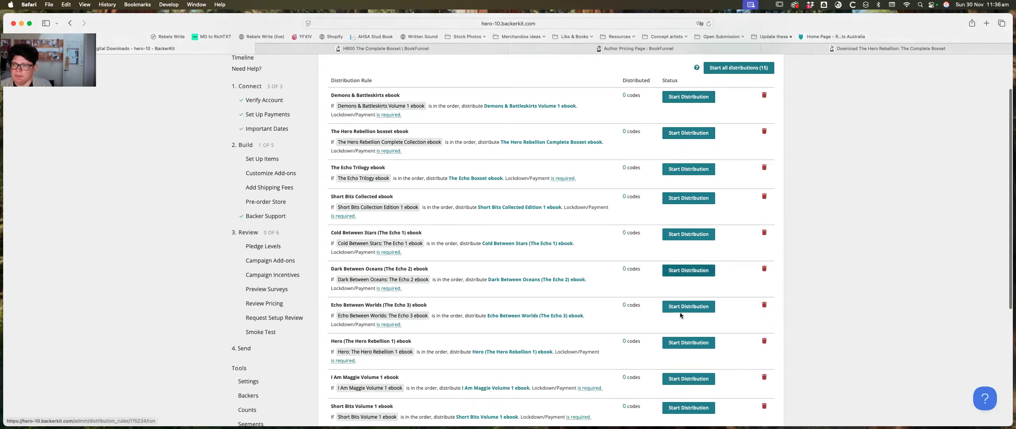
scroll(680, 312, down, 7)
scroll(681, 311, up, 9)
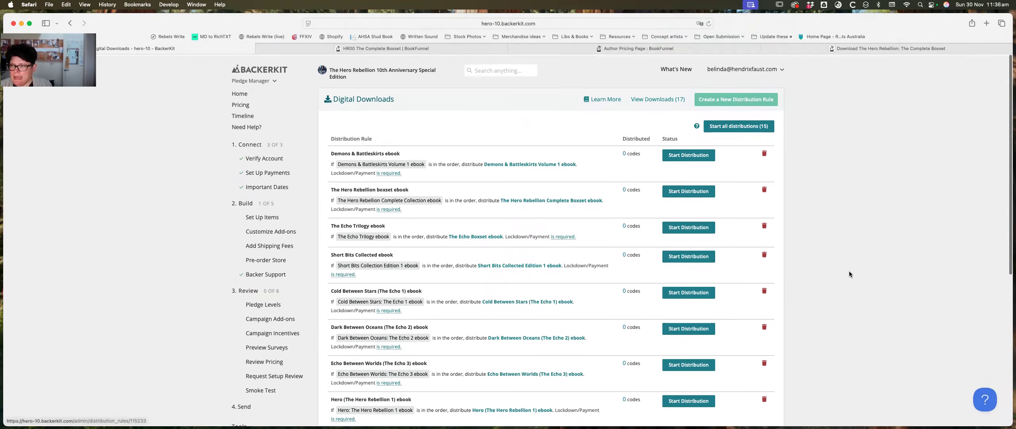